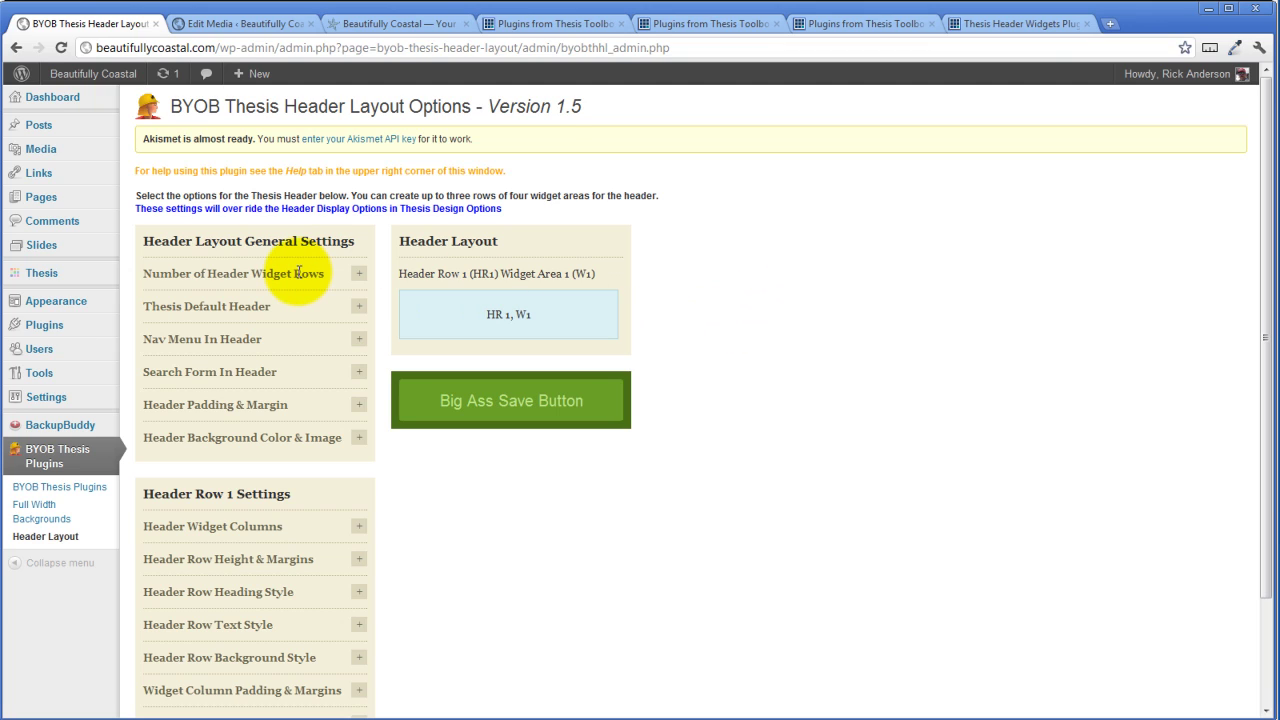
- Choose Two for the number of header widget rows and save the layout
click(358, 273)
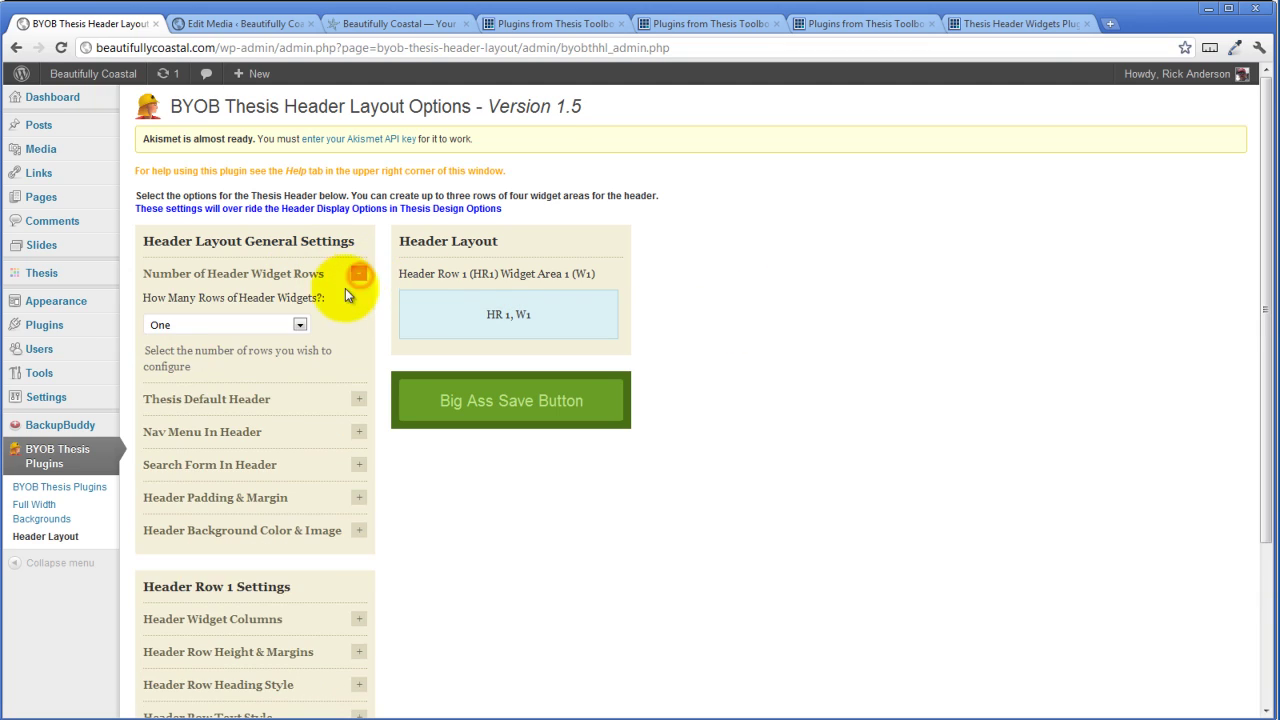
click(293, 325)
click(243, 358)
click(545, 403)
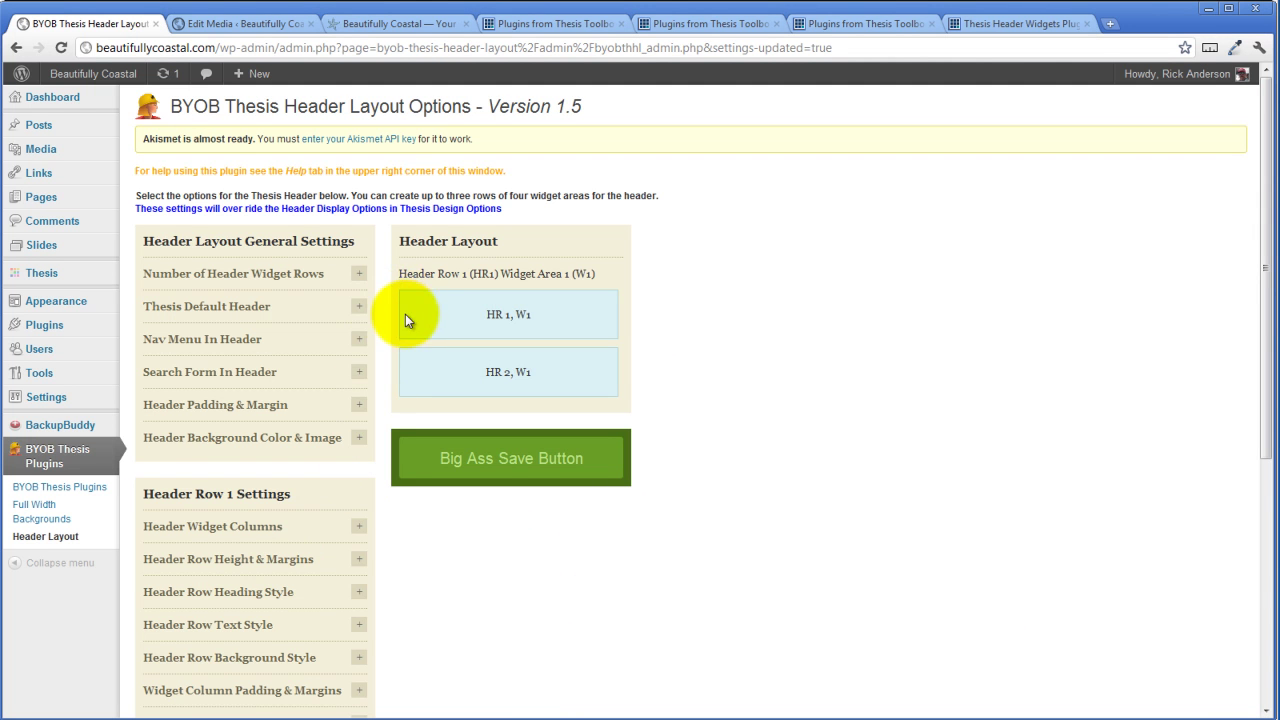
- Set Header Row 1 and Header Row 2 to two widget columns each, then save
scroll(238, 245, down, 3)
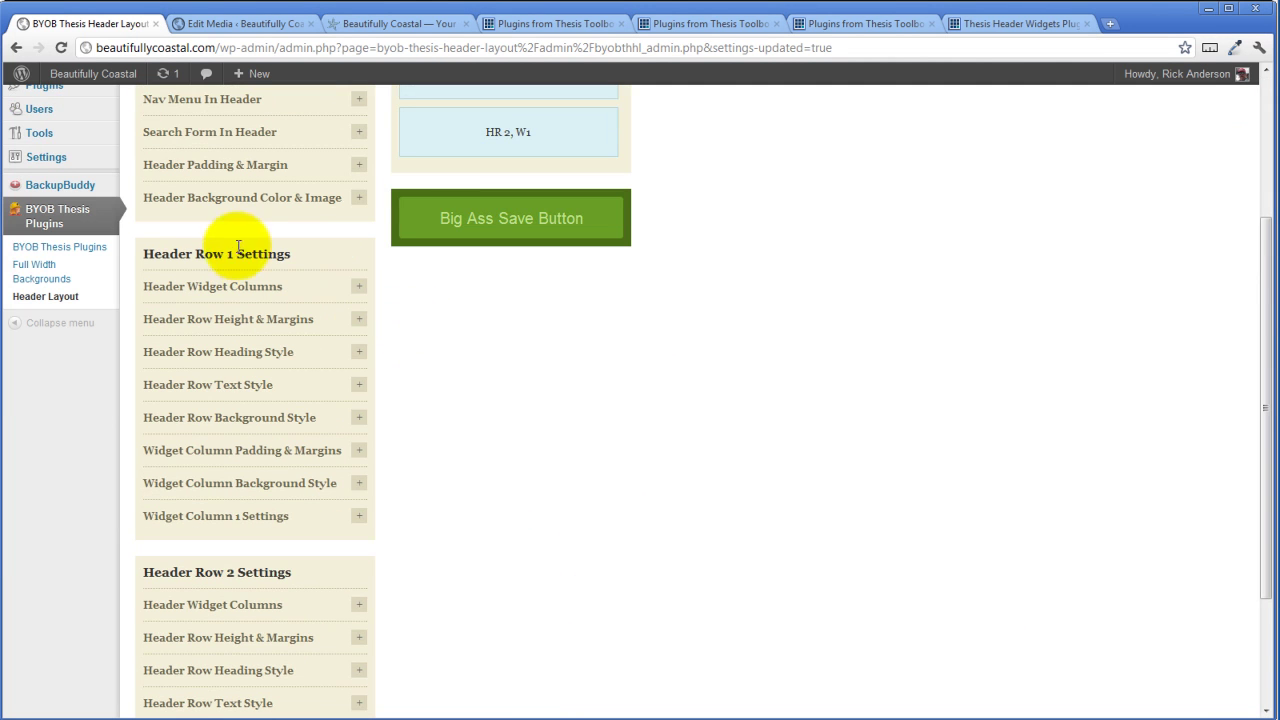
click(360, 288)
click(300, 338)
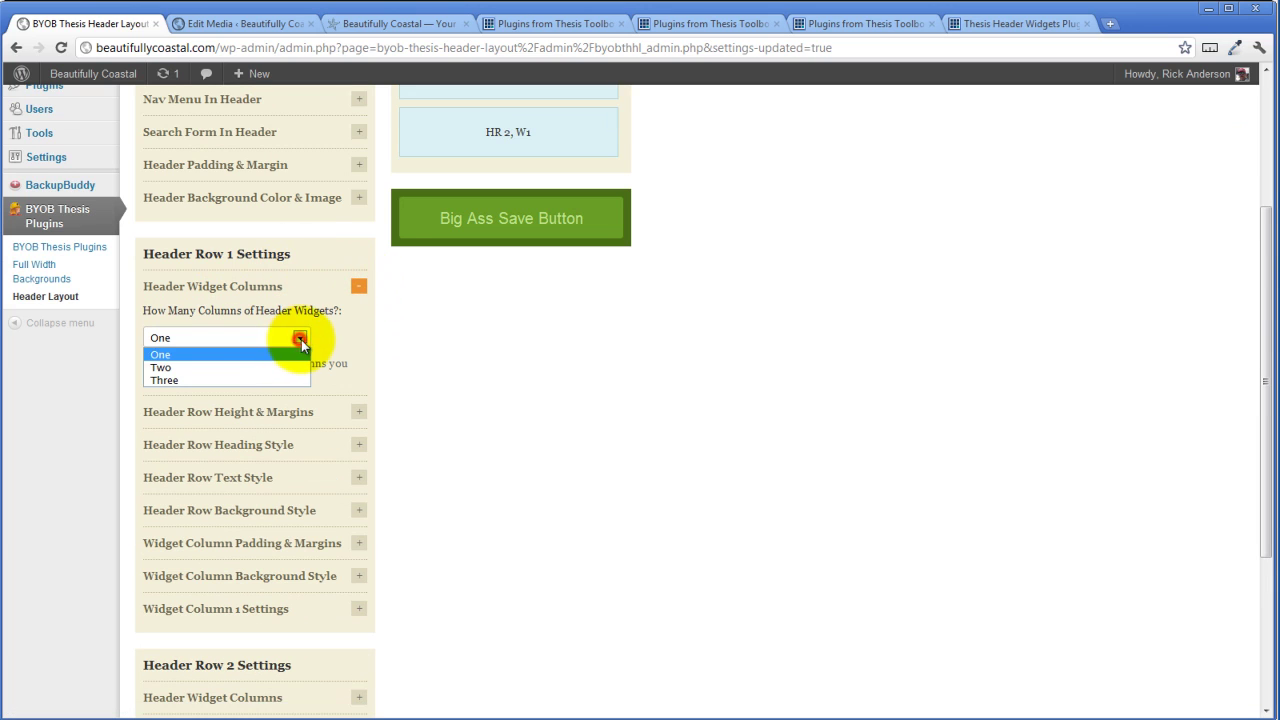
click(181, 369)
scroll(350, 343, down, 3)
click(357, 460)
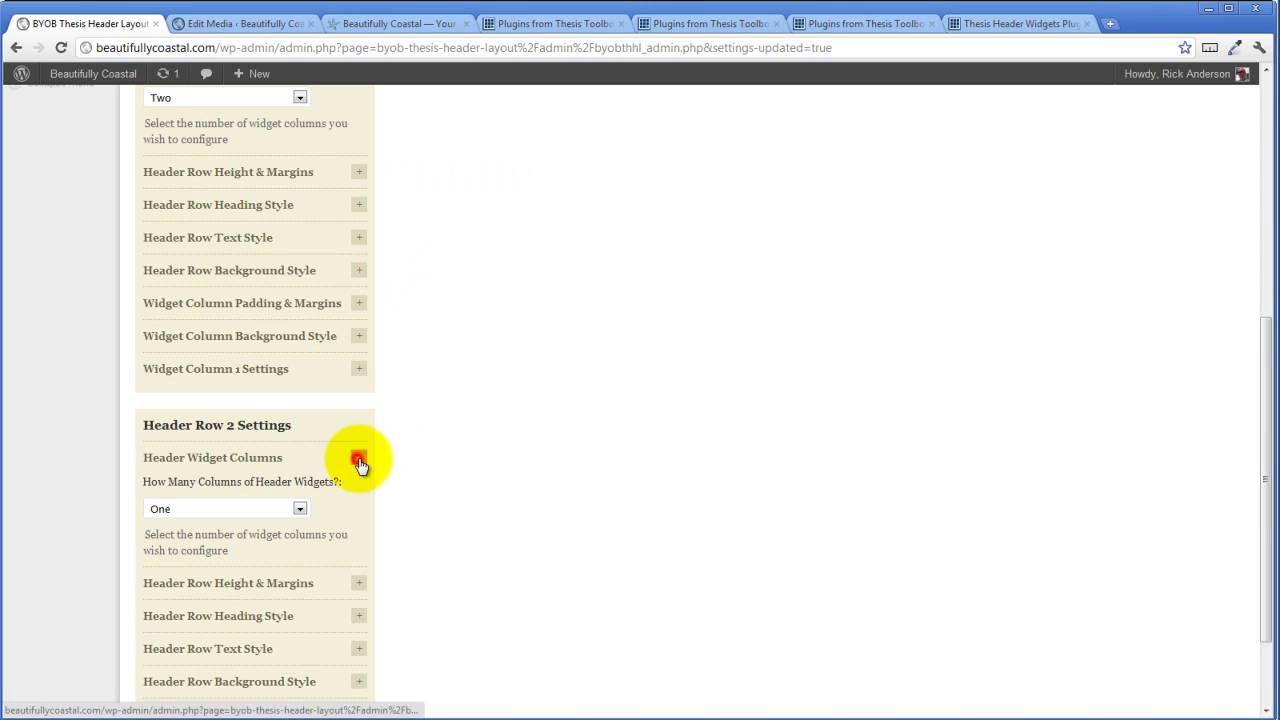
click(300, 508)
click(228, 543)
scroll(497, 312, up, 4)
click(510, 305)
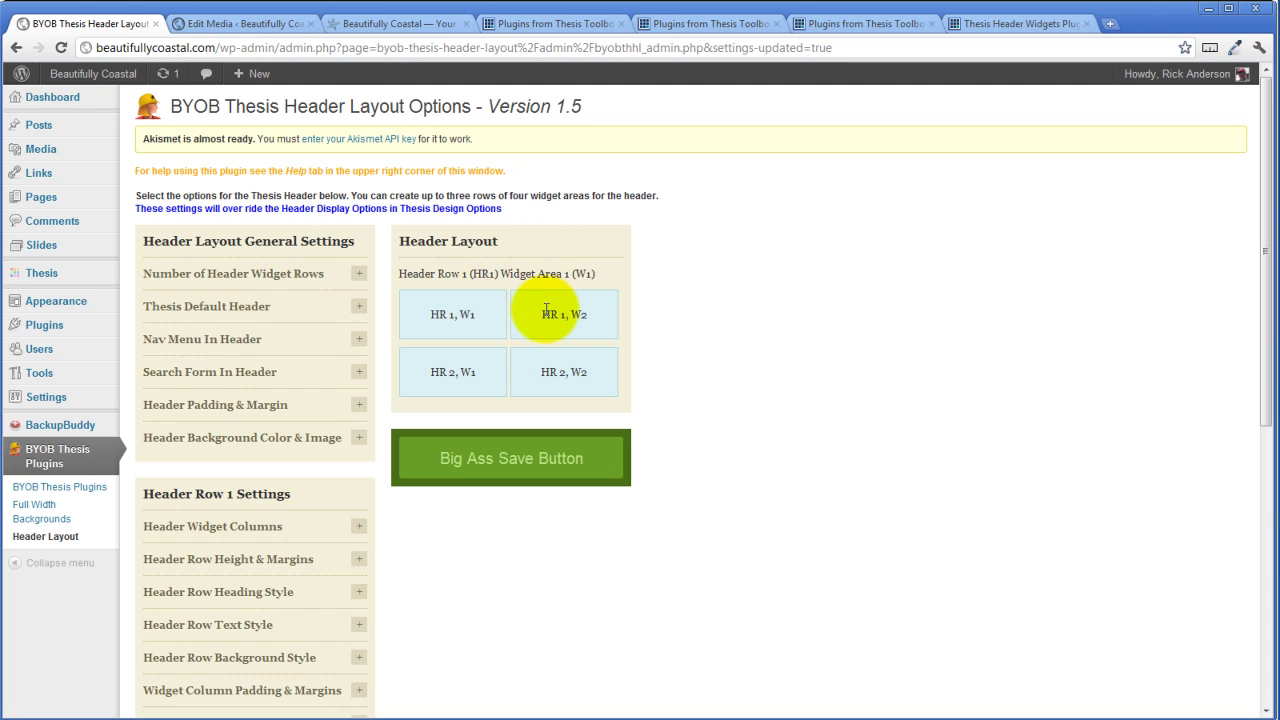
- Open the Menus page in a new tab, then go to the Widgets page
mouse_move(50, 305)
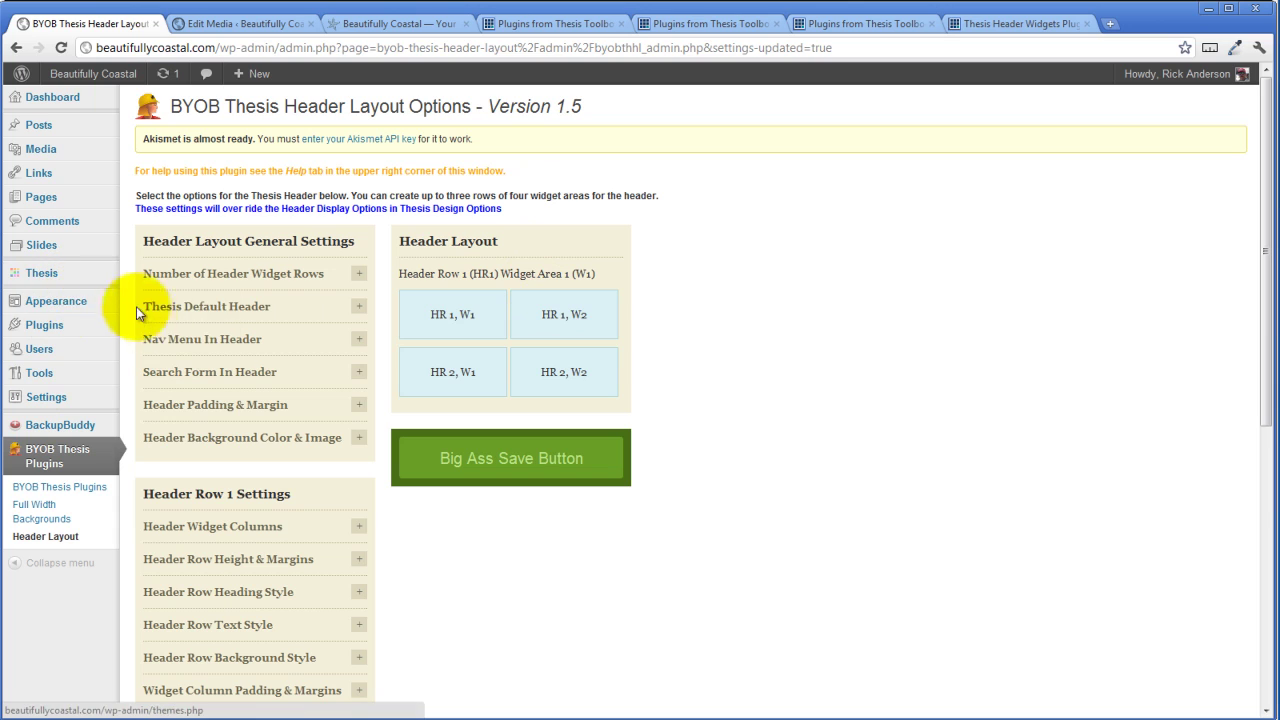
mouse_move(94, 306)
right_click(172, 337)
click(222, 343)
click(215, 20)
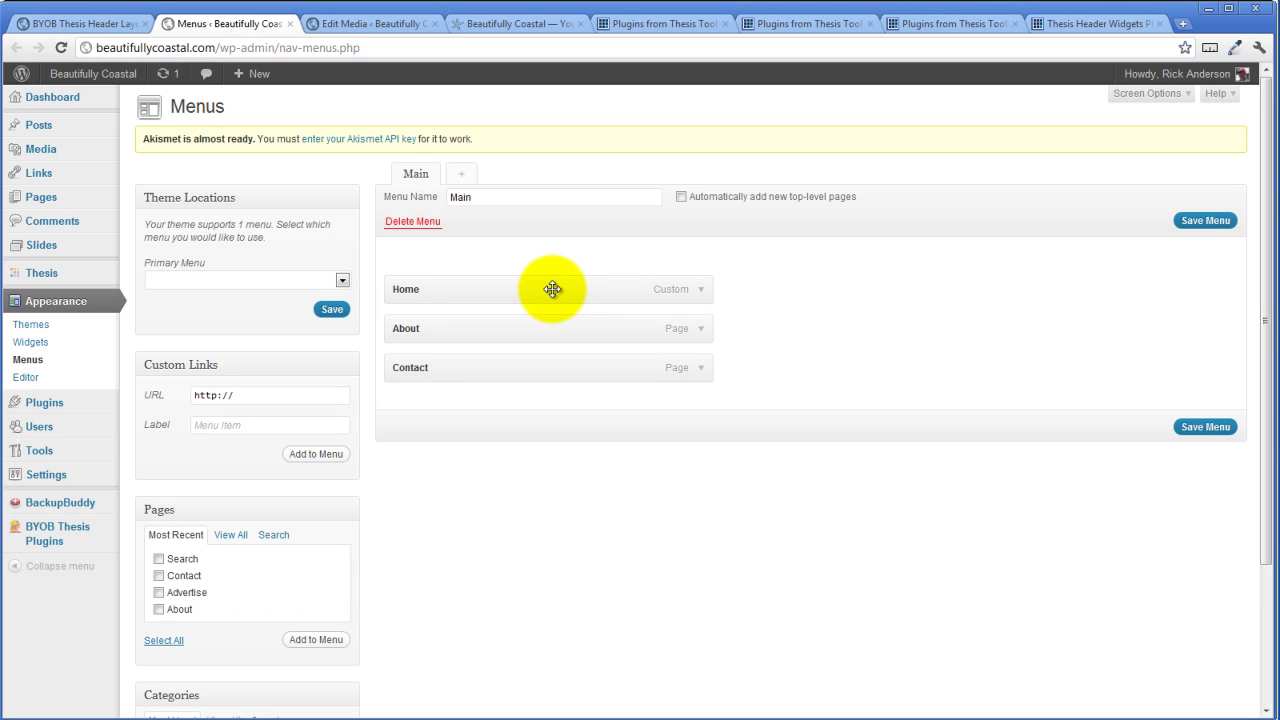
click(31, 342)
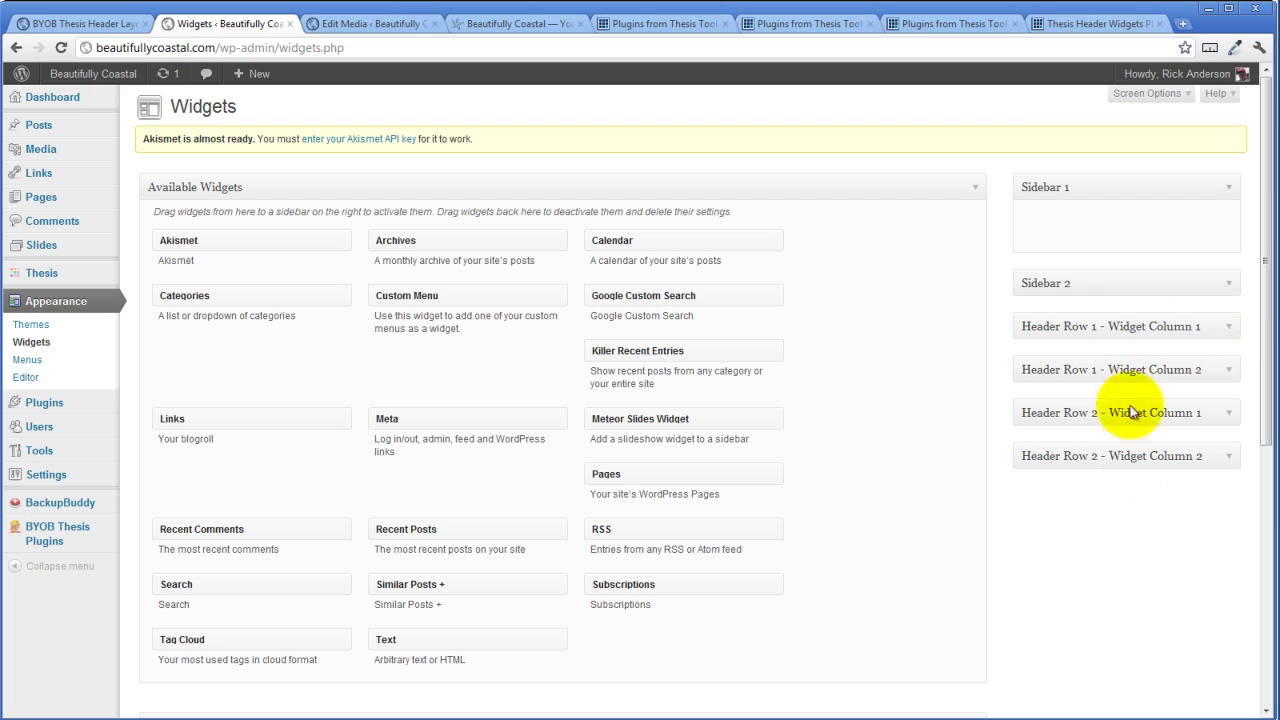
- Inspect the contents of all four header row widget column areas
click(1228, 328)
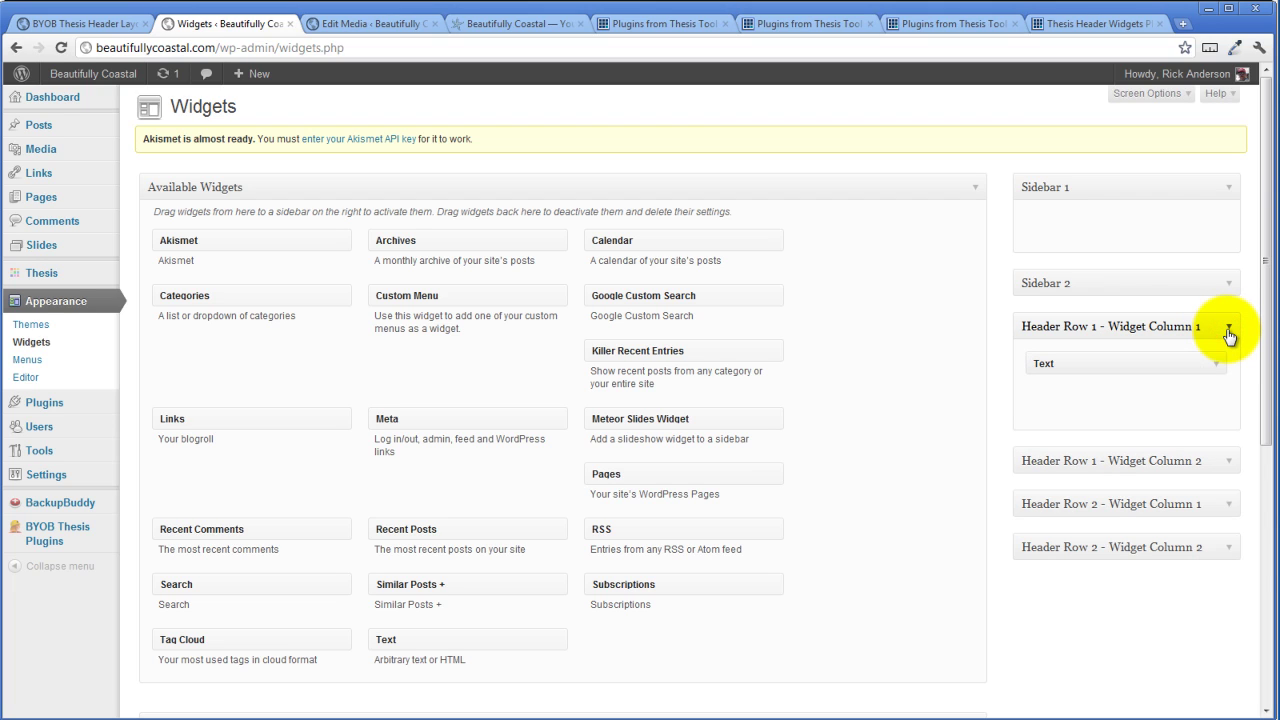
click(1228, 328)
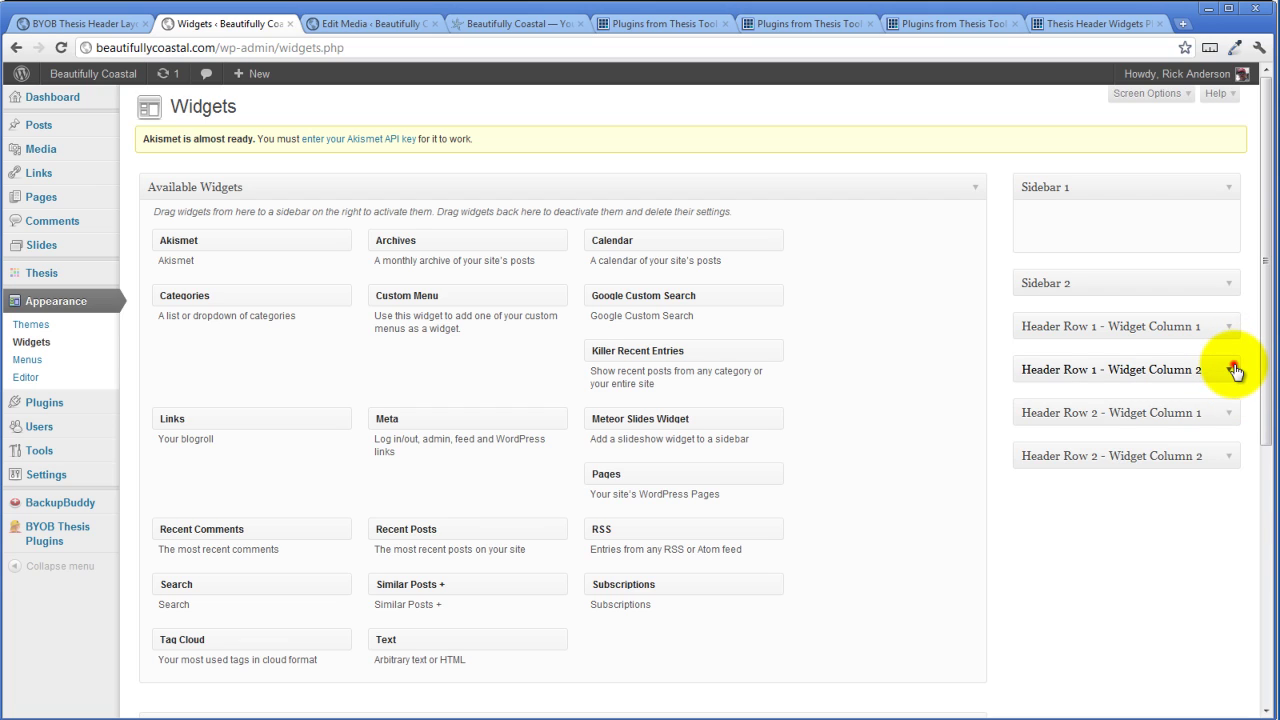
click(1234, 369)
click(1234, 369)
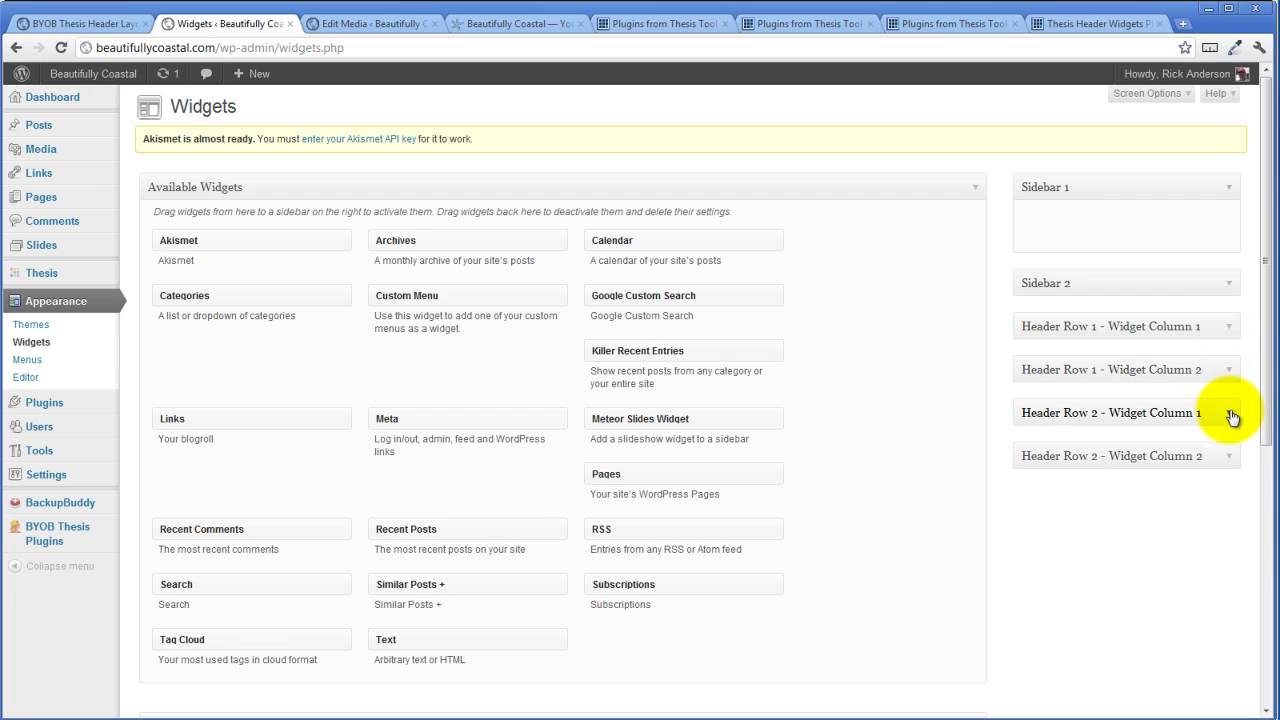
click(1231, 414)
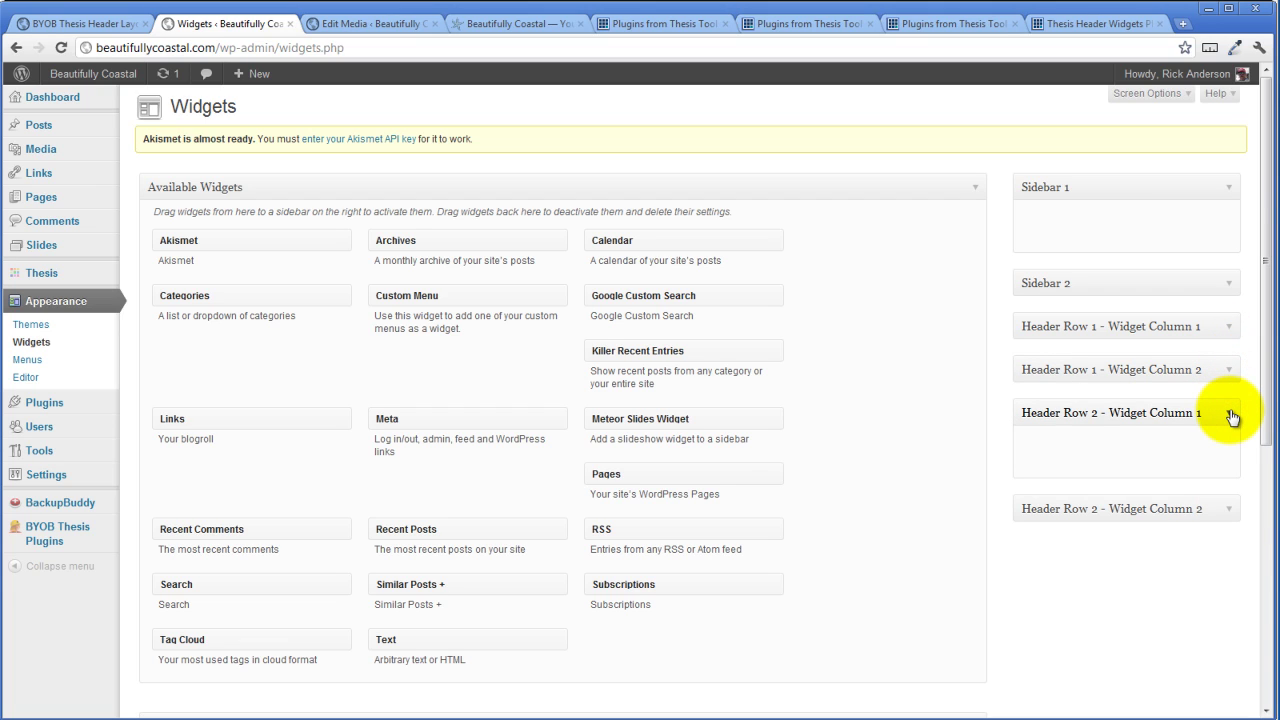
click(1231, 414)
click(1233, 457)
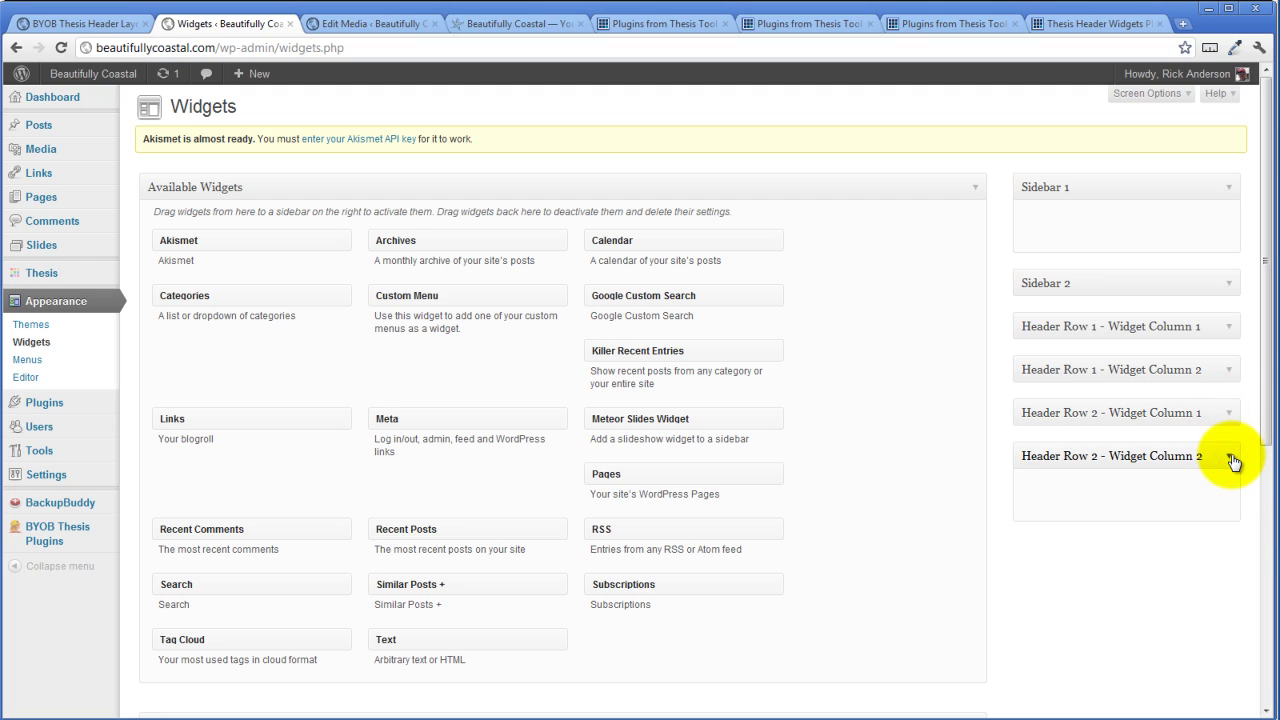
click(1233, 457)
scroll(880, 490, down, 1)
scroll(878, 483, down, 2)
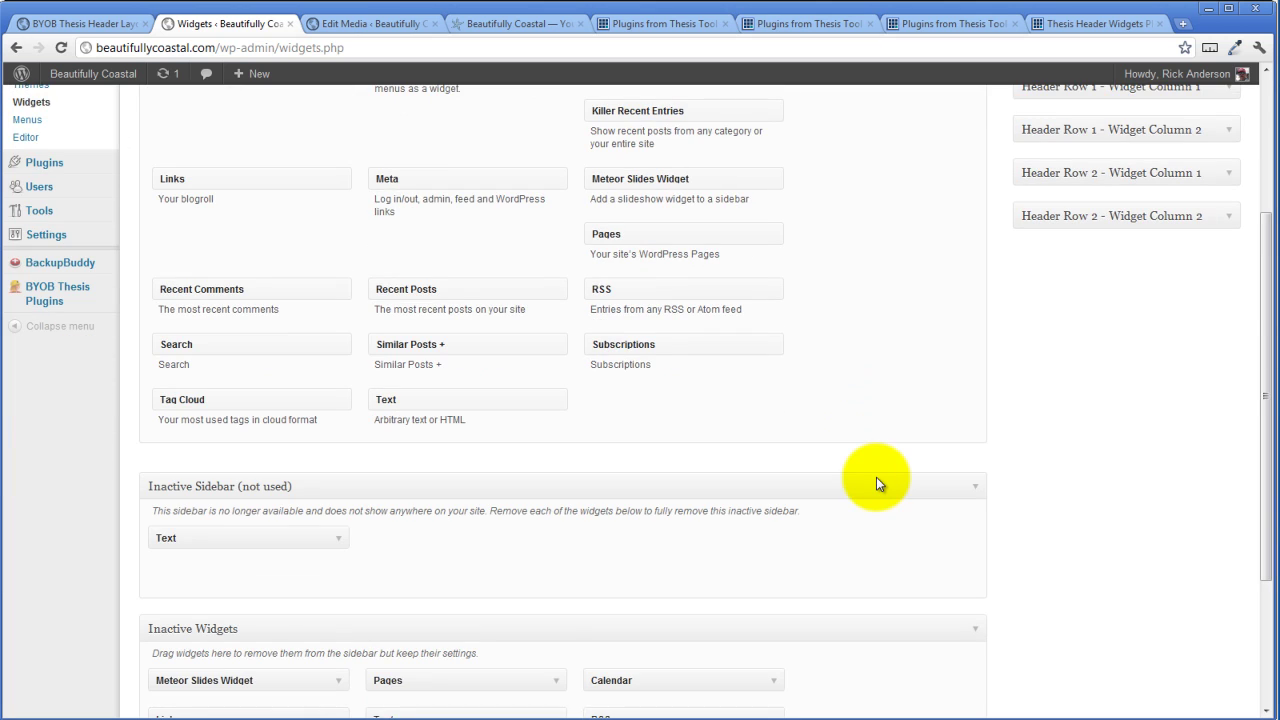
scroll(877, 480, down, 1)
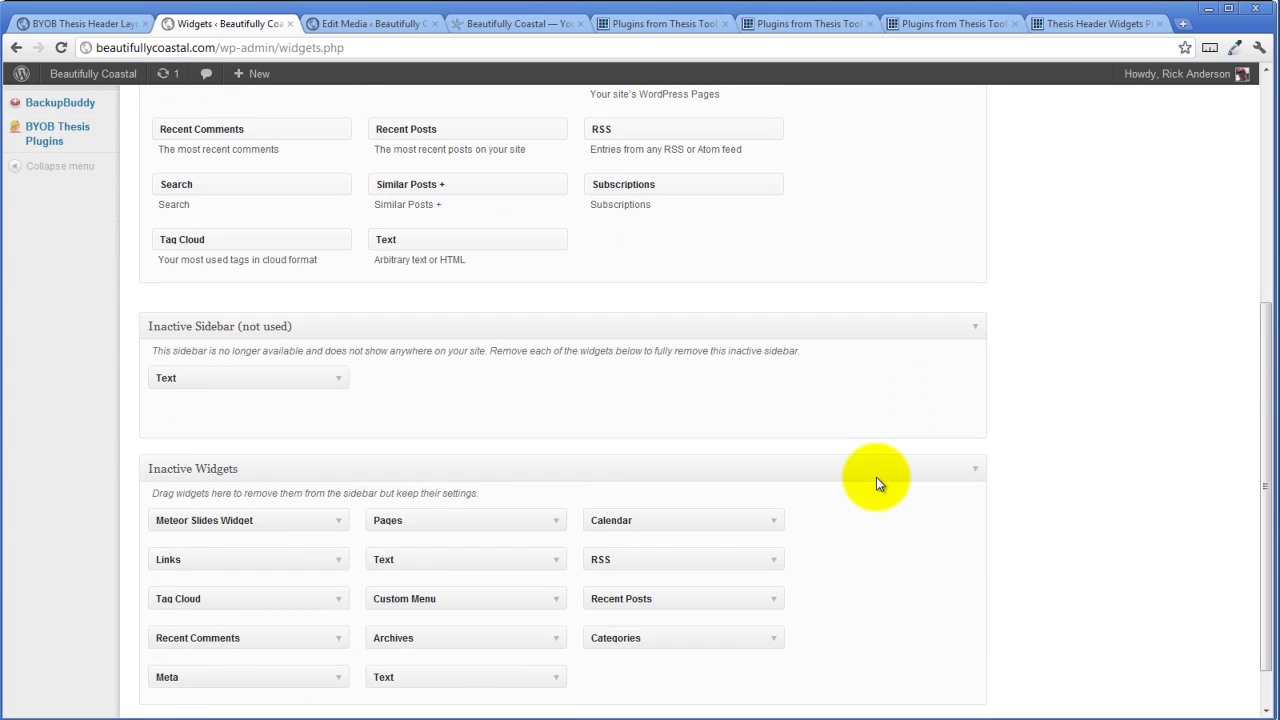
scroll(877, 480, up, 4)
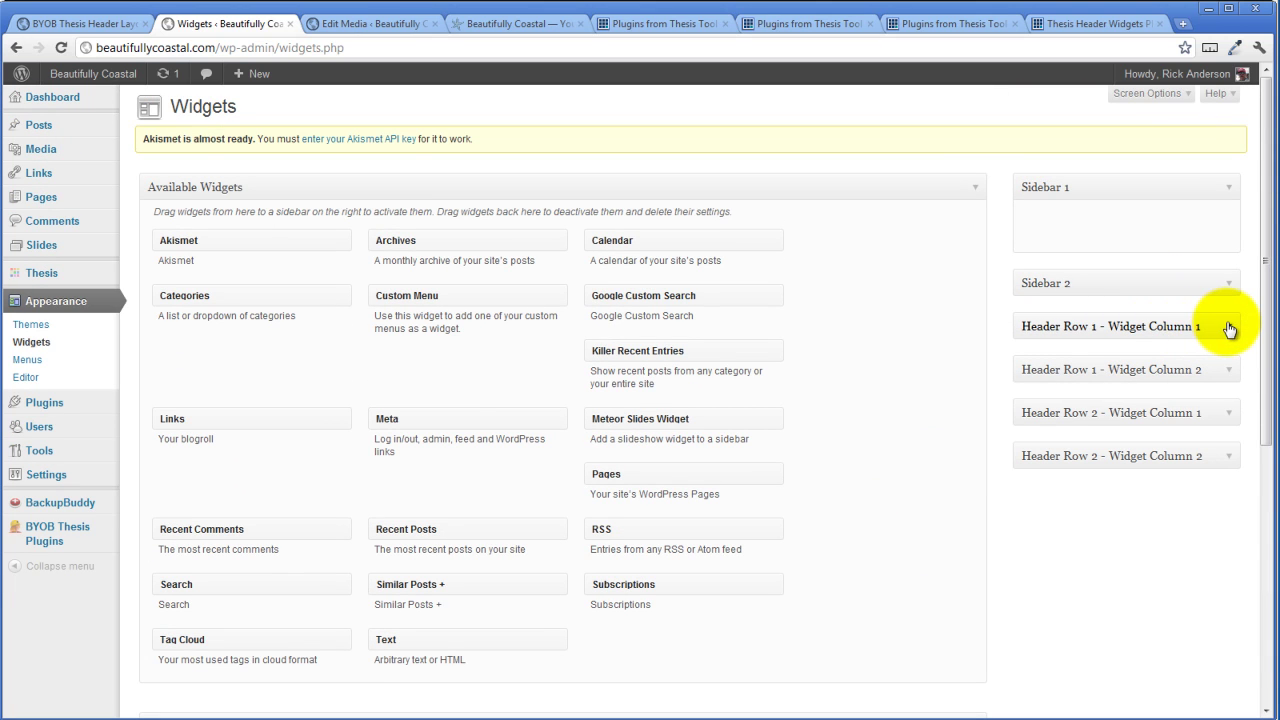
- Move the Text widgets from Header Row 1 columns 1 and 2 into Inactive Widgets
click(1229, 330)
scroll(959, 471, down, 2)
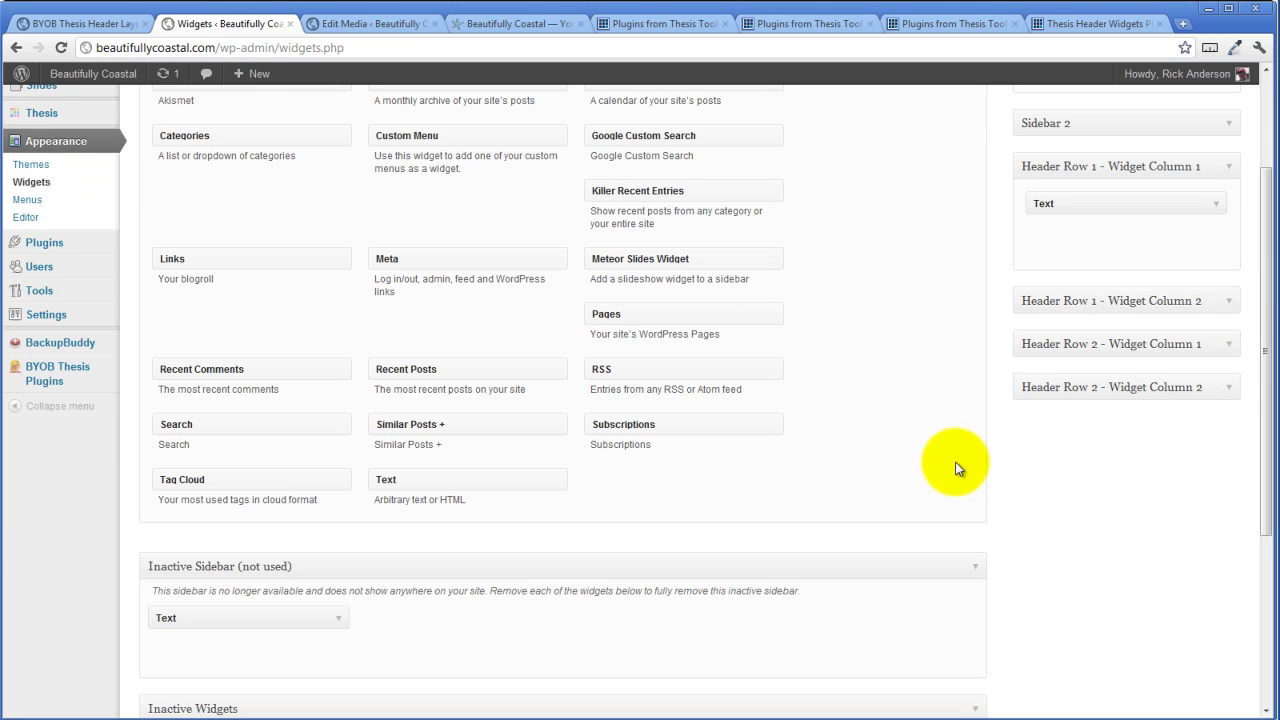
drag(1109, 200, 795, 600)
scroll(917, 452, up, 4)
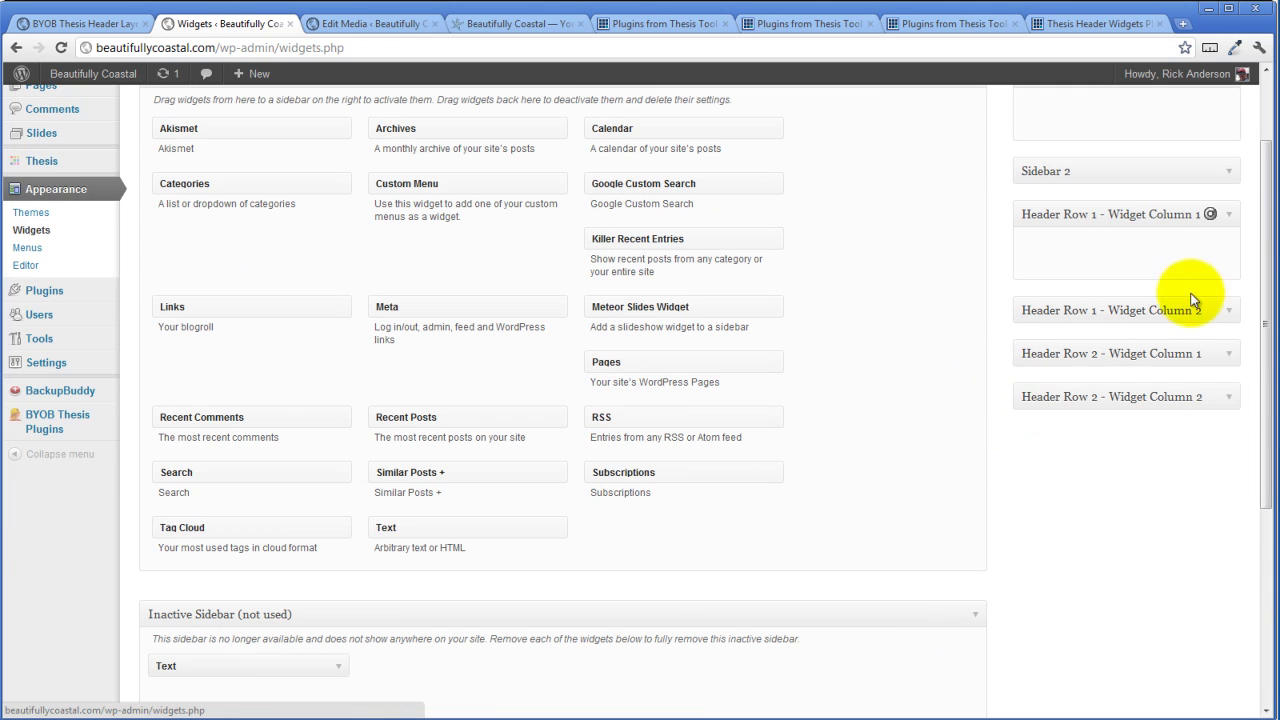
click(1229, 316)
drag(1114, 349, 763, 674)
- Confirm Header Row 2 widget columns 1 and 2 are empty
scroll(1024, 415, up, 4)
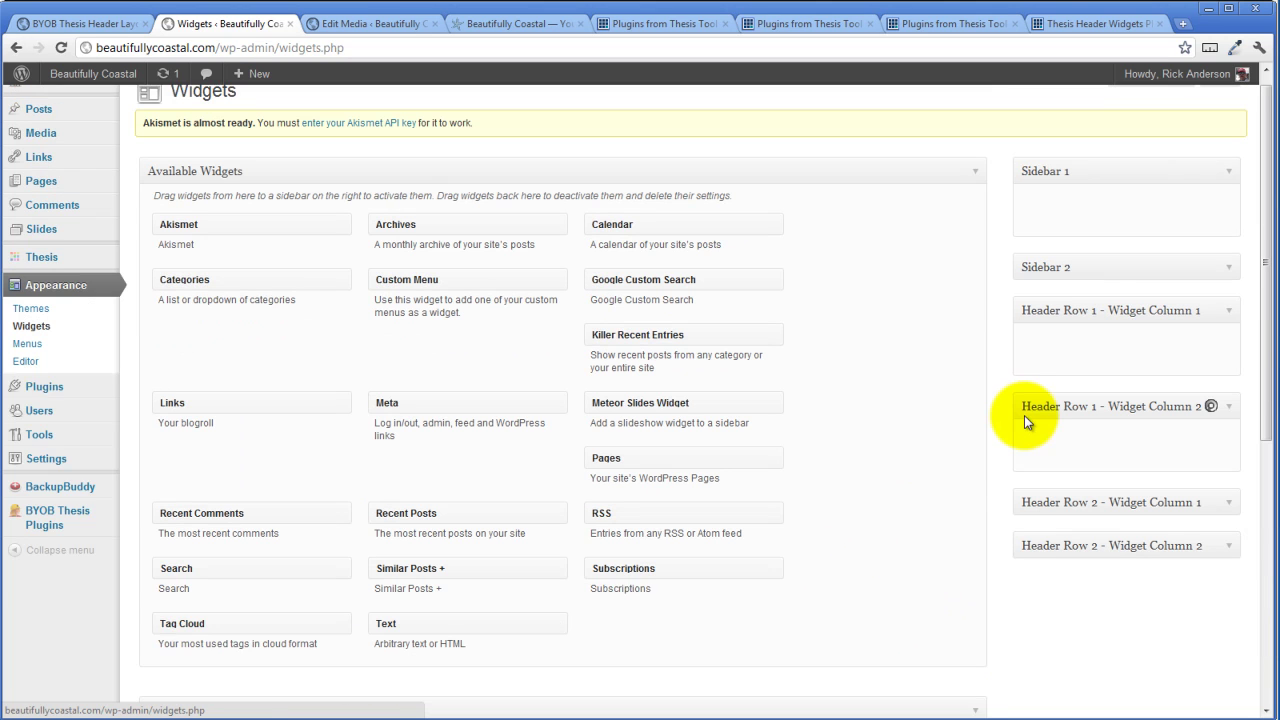
scroll(1024, 415, up, 1)
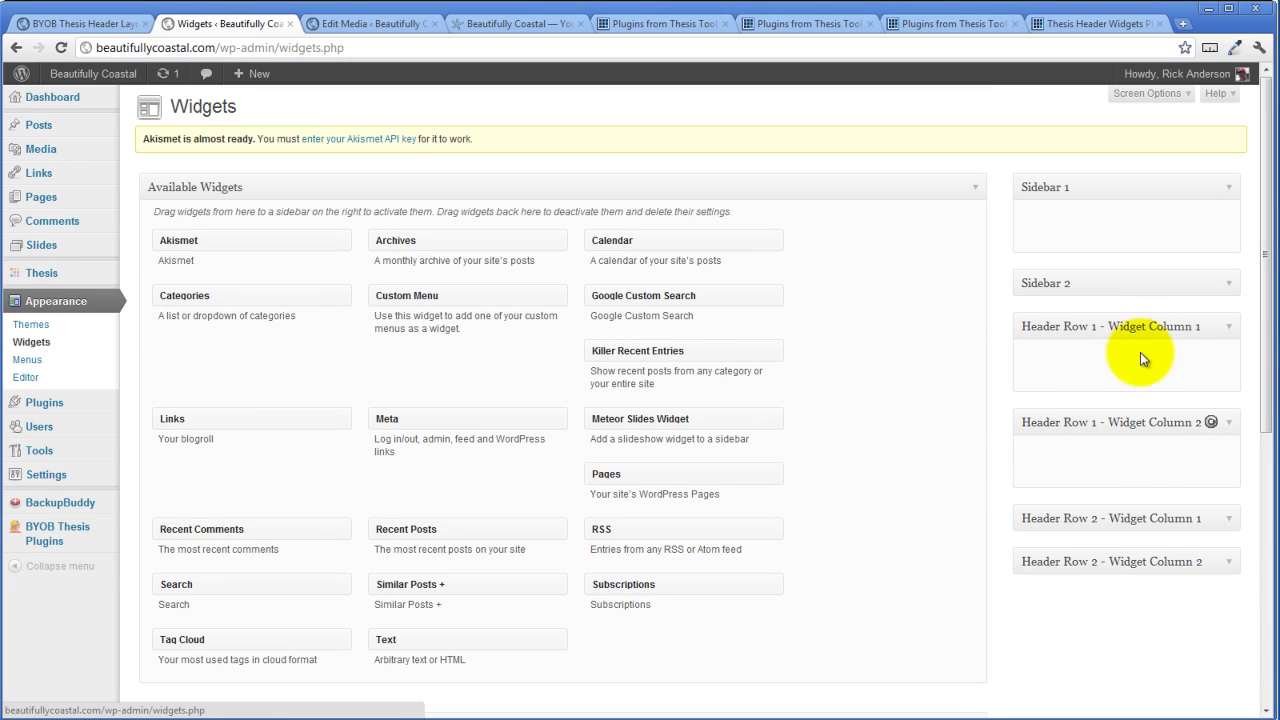
click(1230, 527)
click(1229, 615)
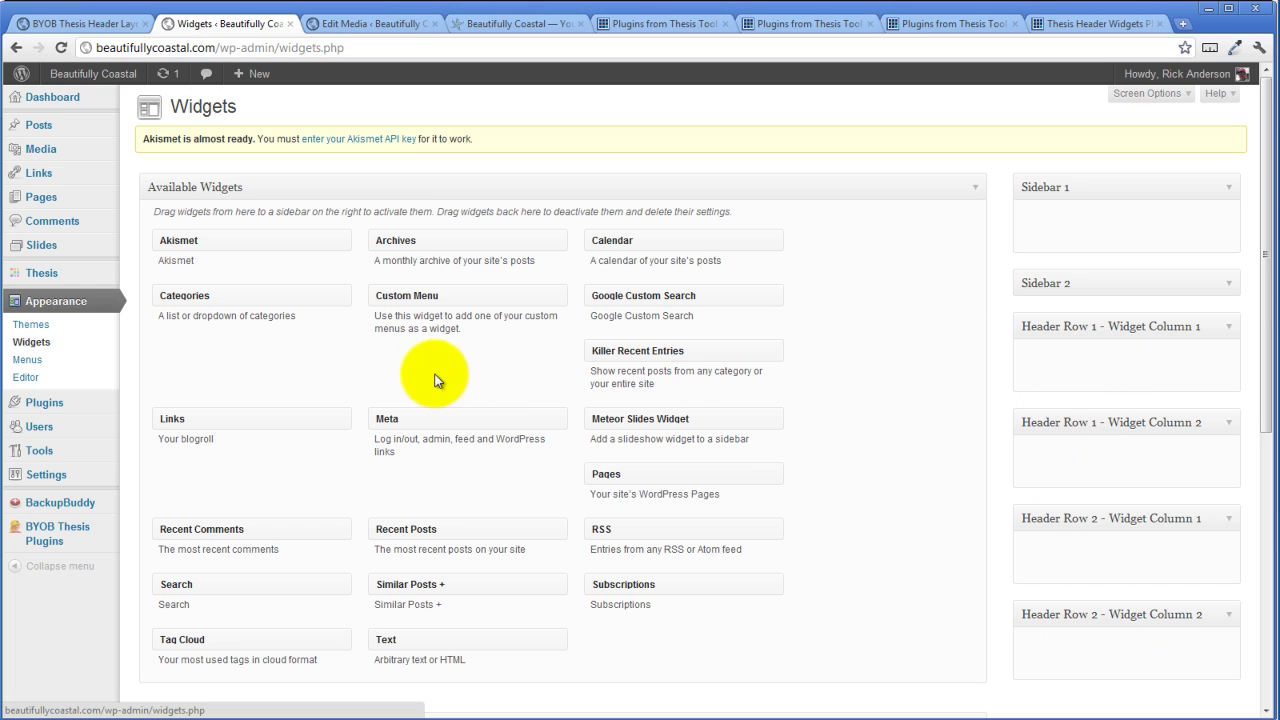
- Review the Thesis Default Header settings on the BYOB Thesis Header Layout tab, leaving it in row 1
click(94, 28)
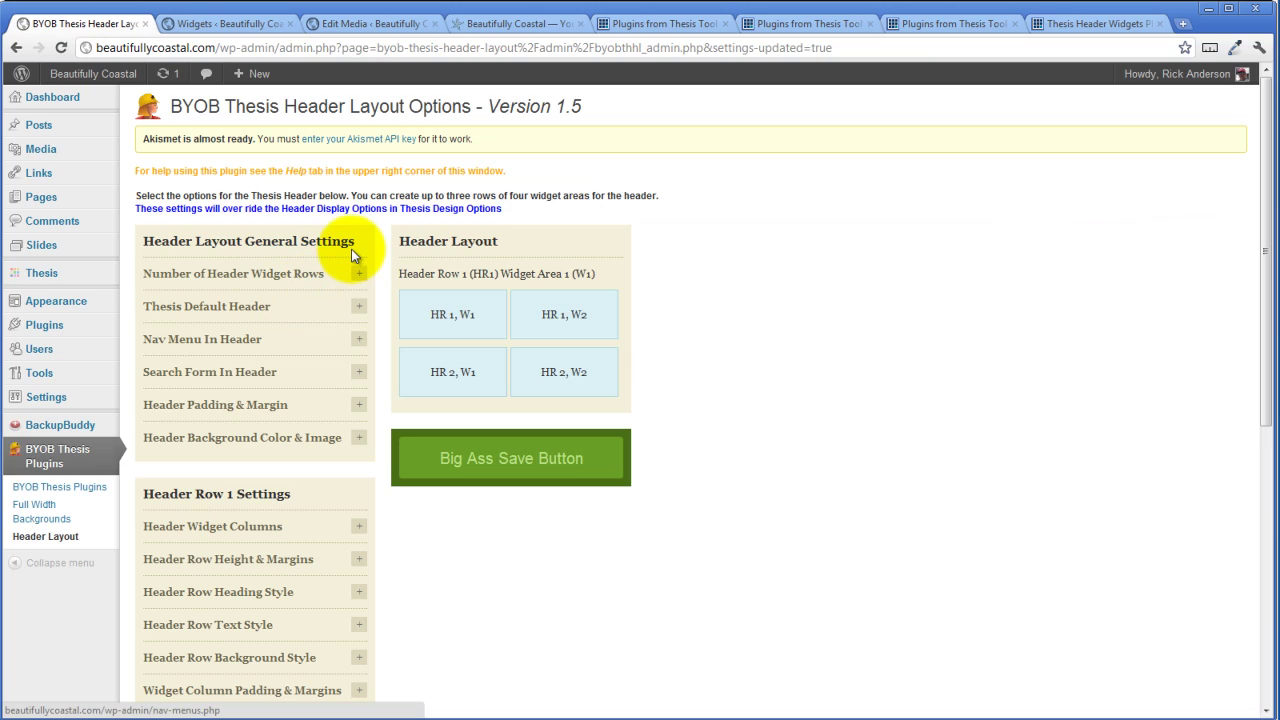
click(359, 307)
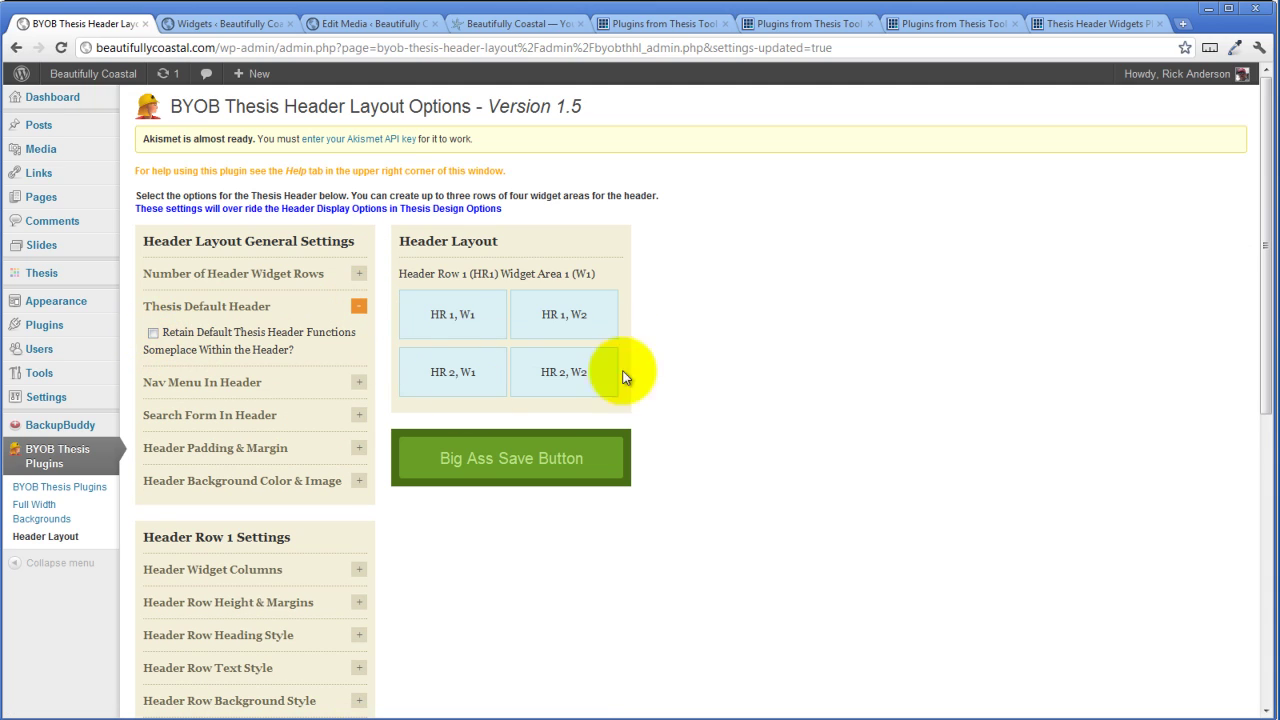
click(152, 332)
click(497, 456)
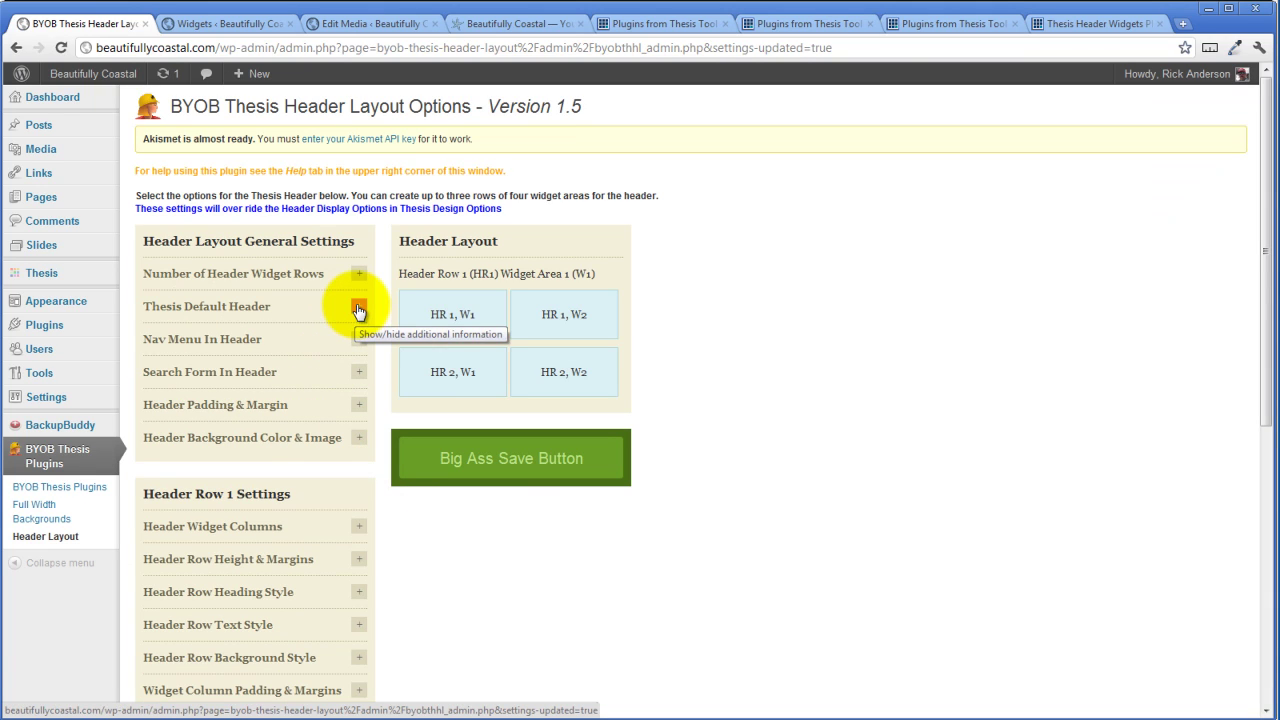
click(358, 308)
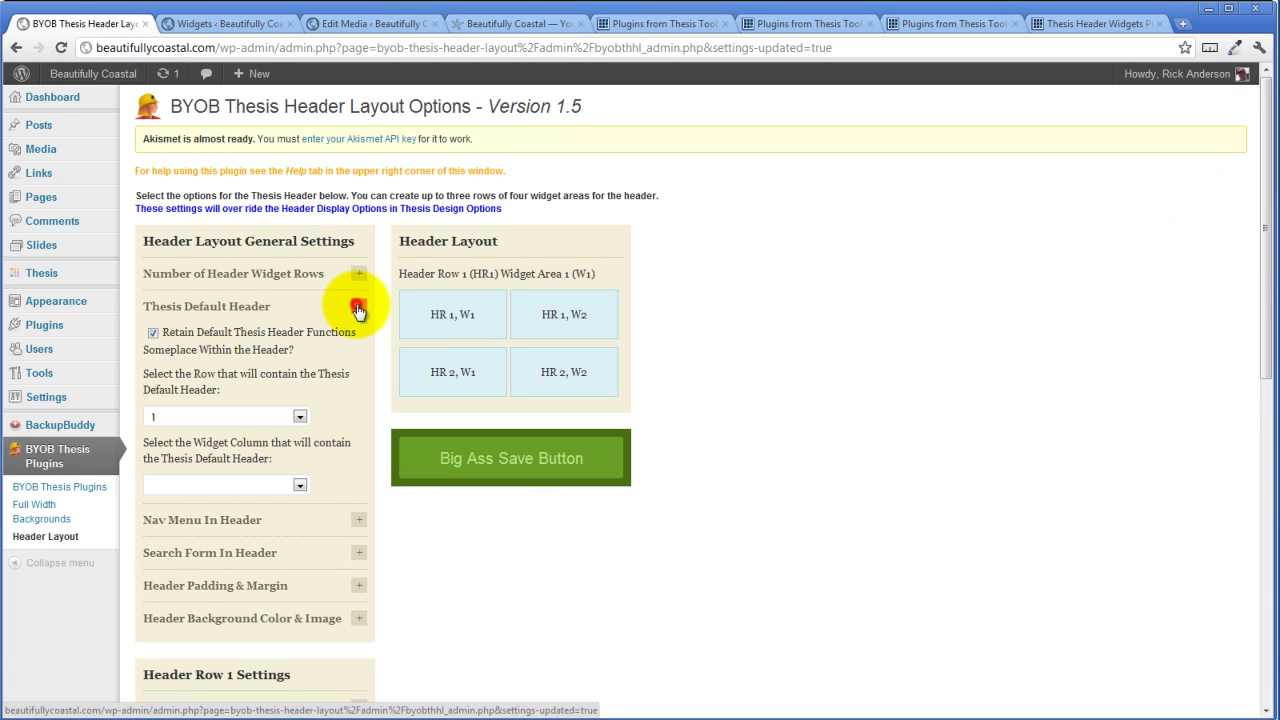
click(298, 417)
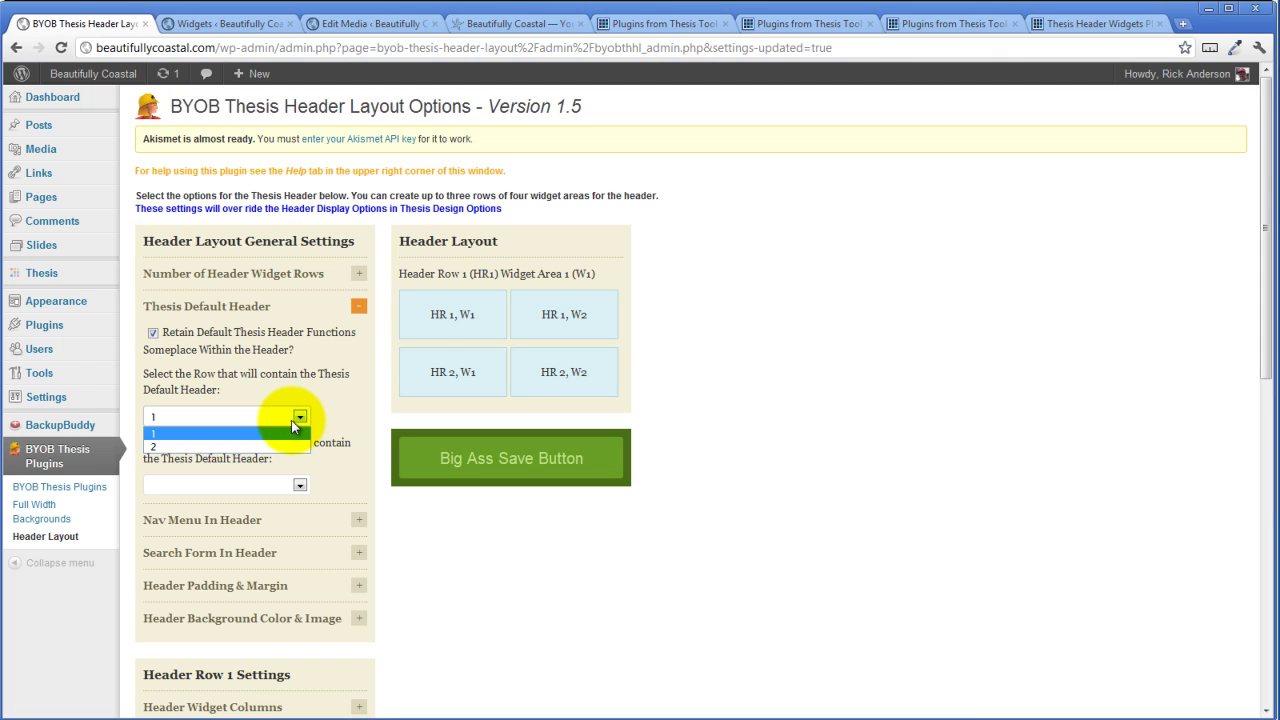
click(293, 418)
click(298, 487)
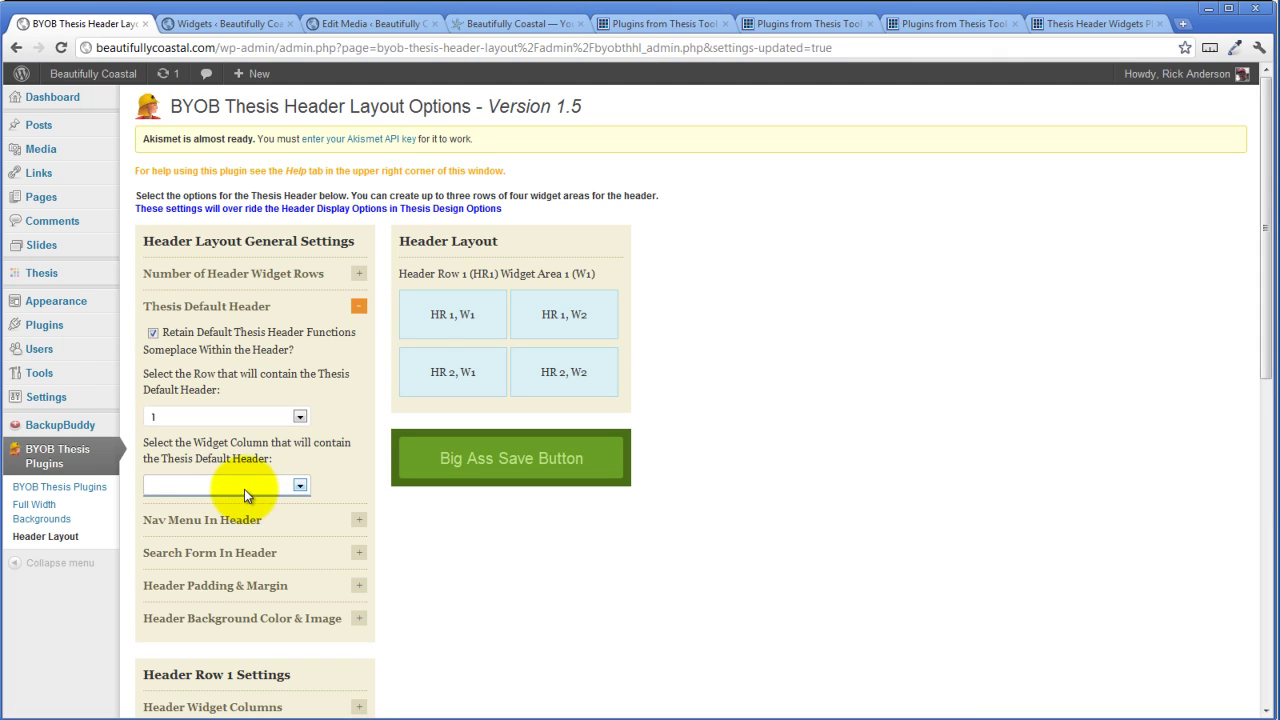
- Uncheck Retain Default Thesis Header Functions and save the header layout
click(154, 334)
click(527, 472)
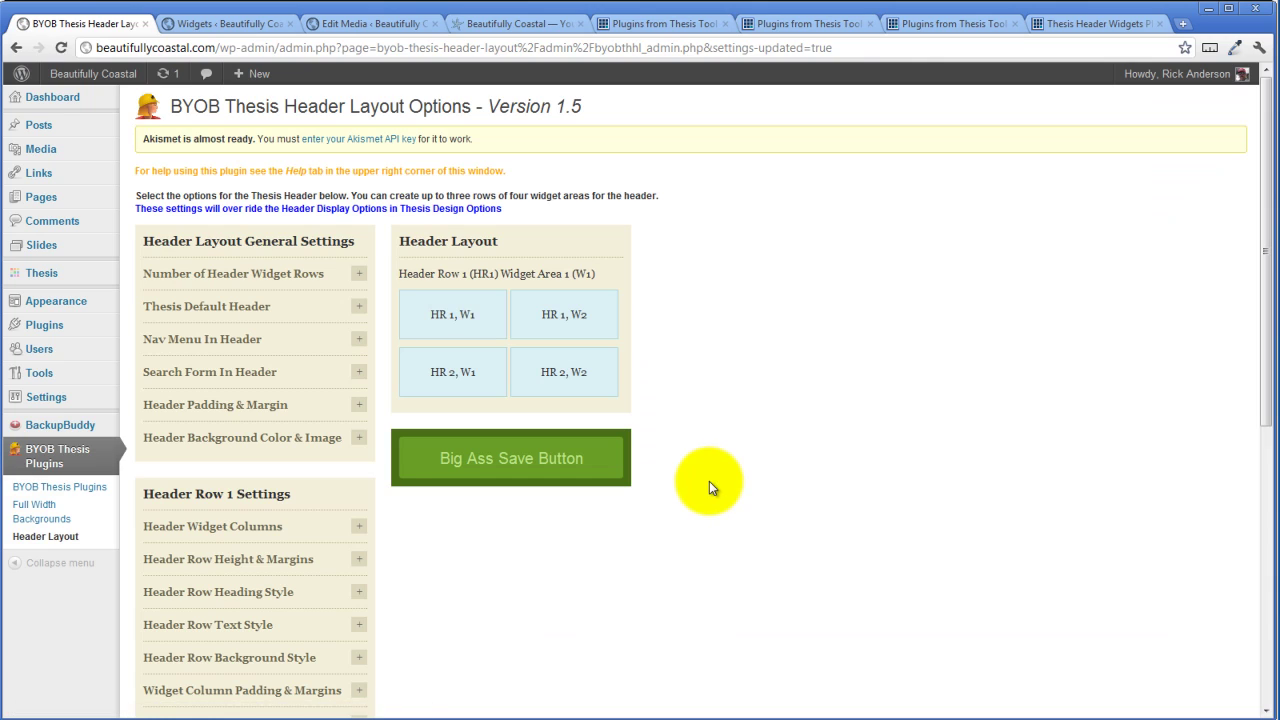
click(359, 306)
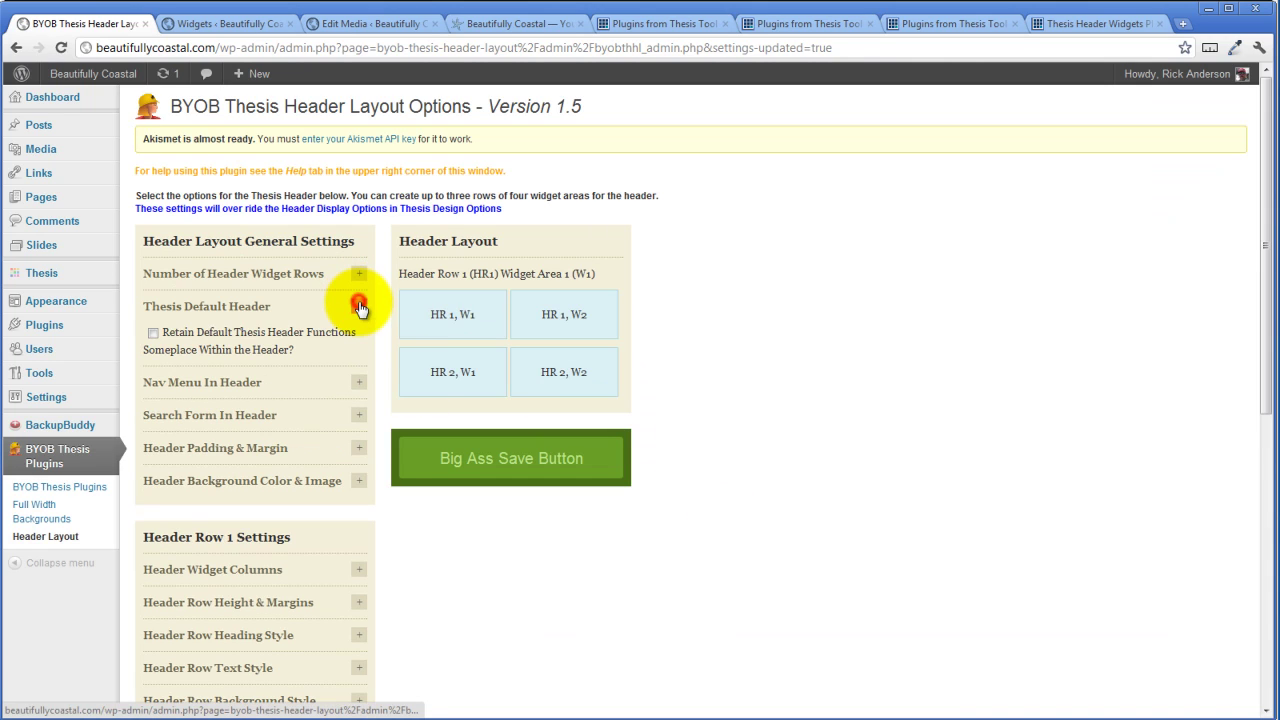
- Check Include under Nav Menu In Header and Search Form In Header, then save
click(359, 306)
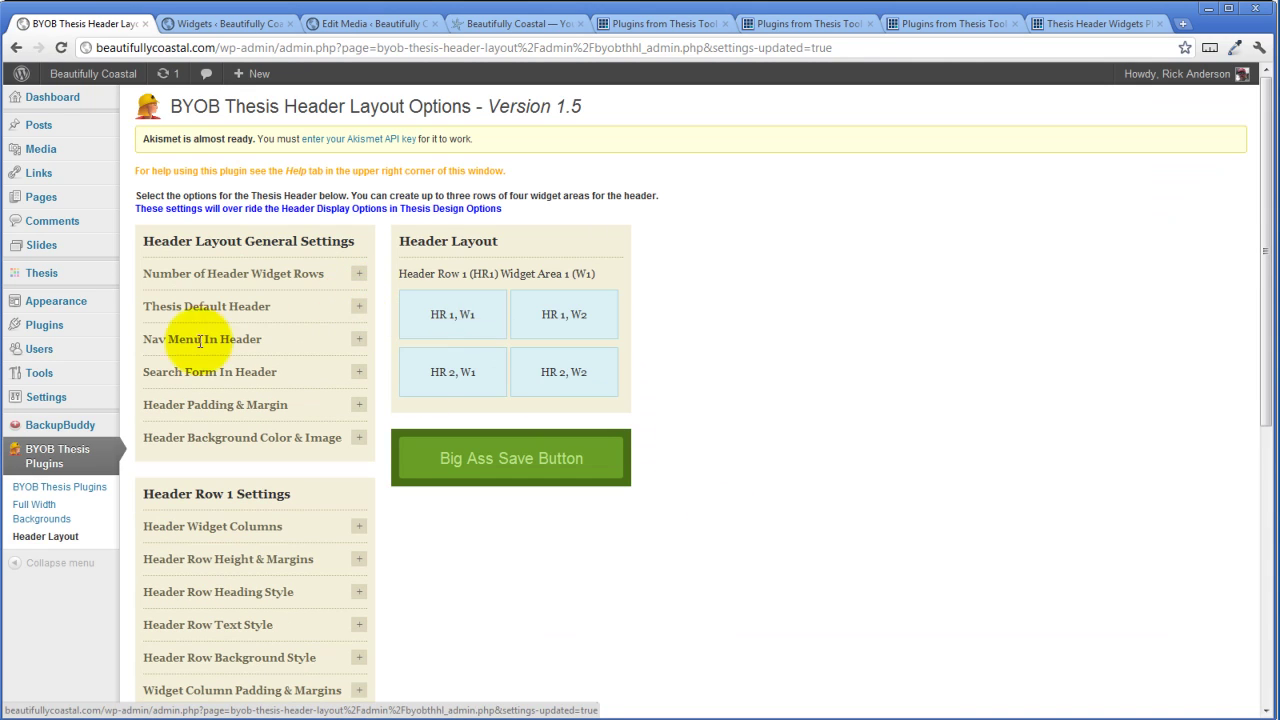
click(359, 341)
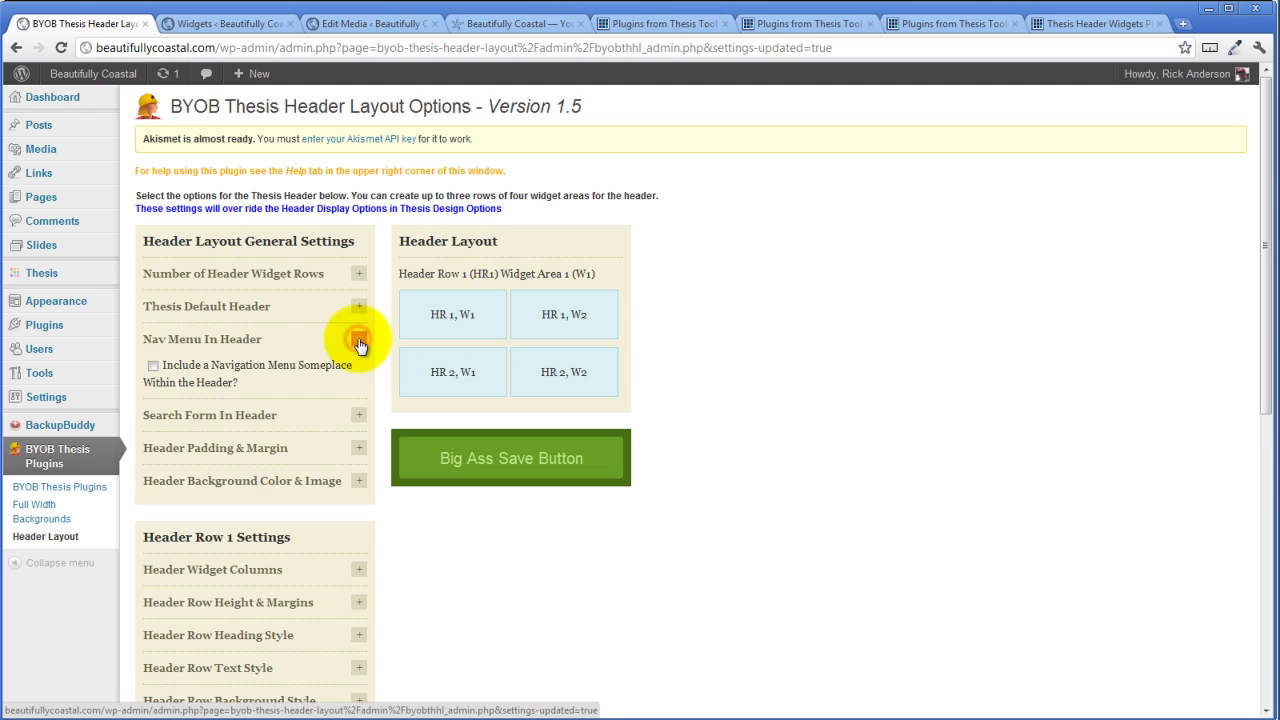
click(152, 366)
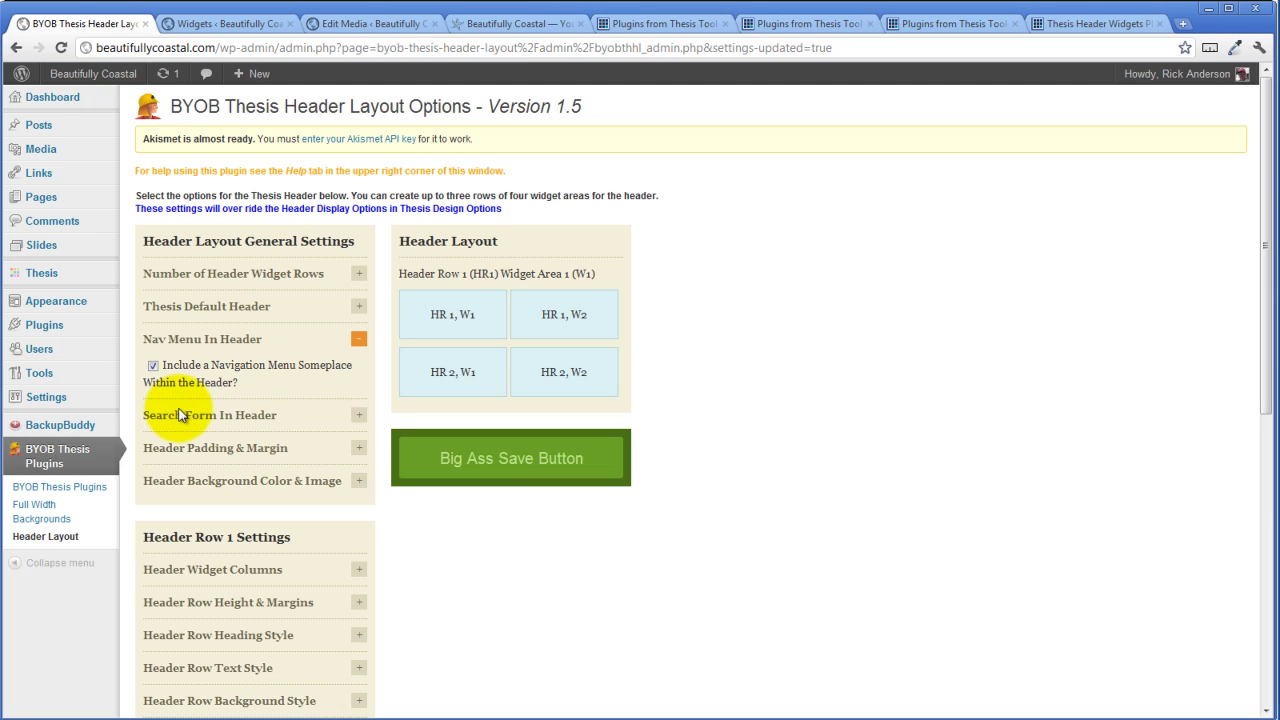
click(358, 415)
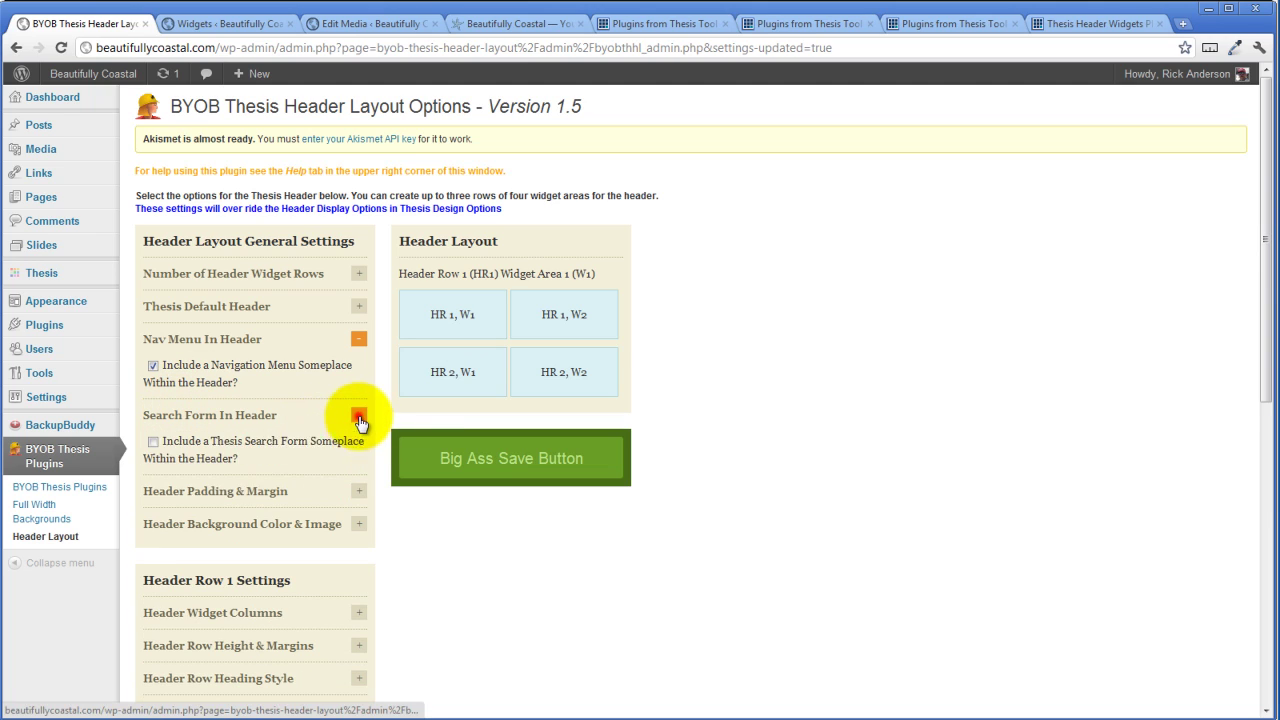
click(152, 441)
click(521, 471)
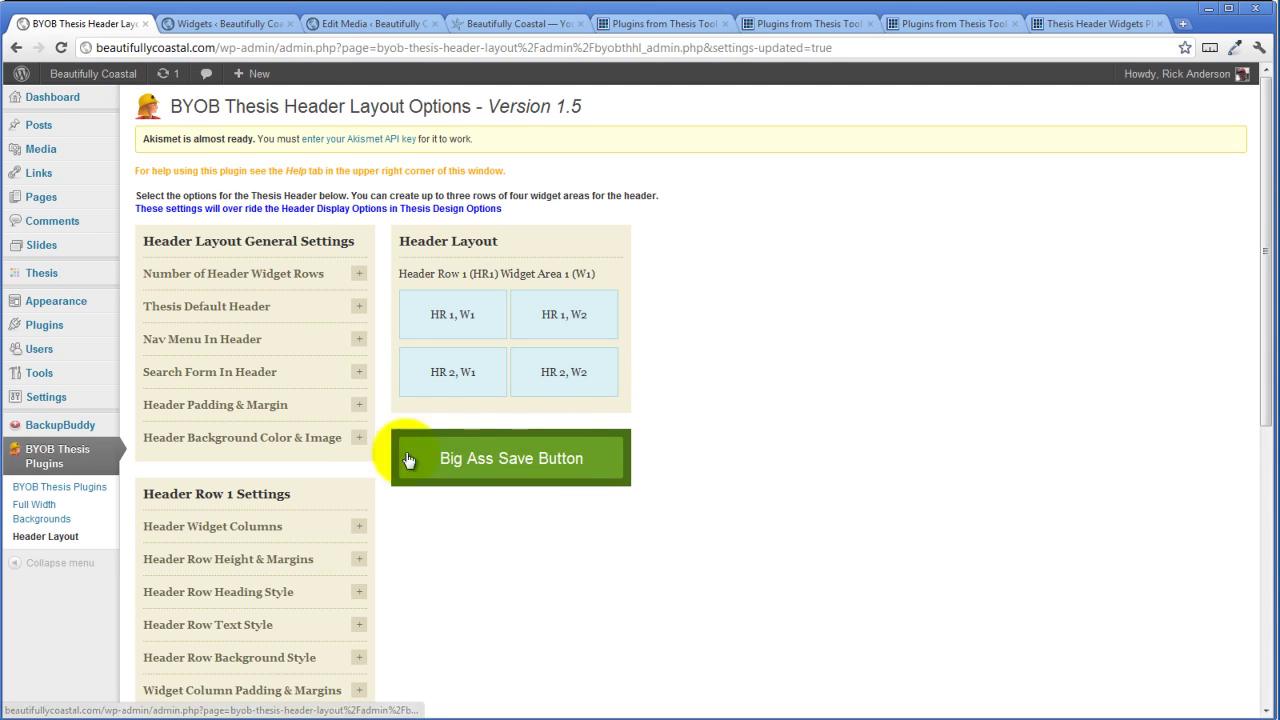
- Set the Nav Menu In Header row to 2
click(360, 343)
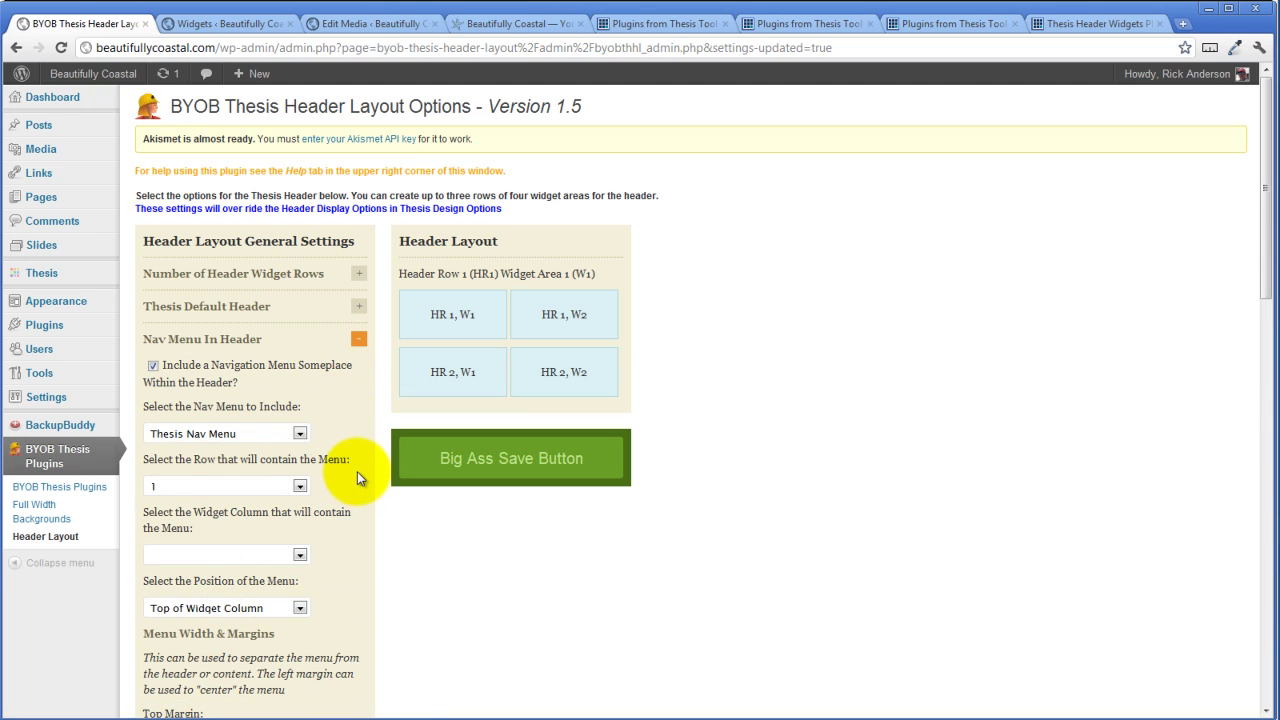
click(300, 486)
click(271, 517)
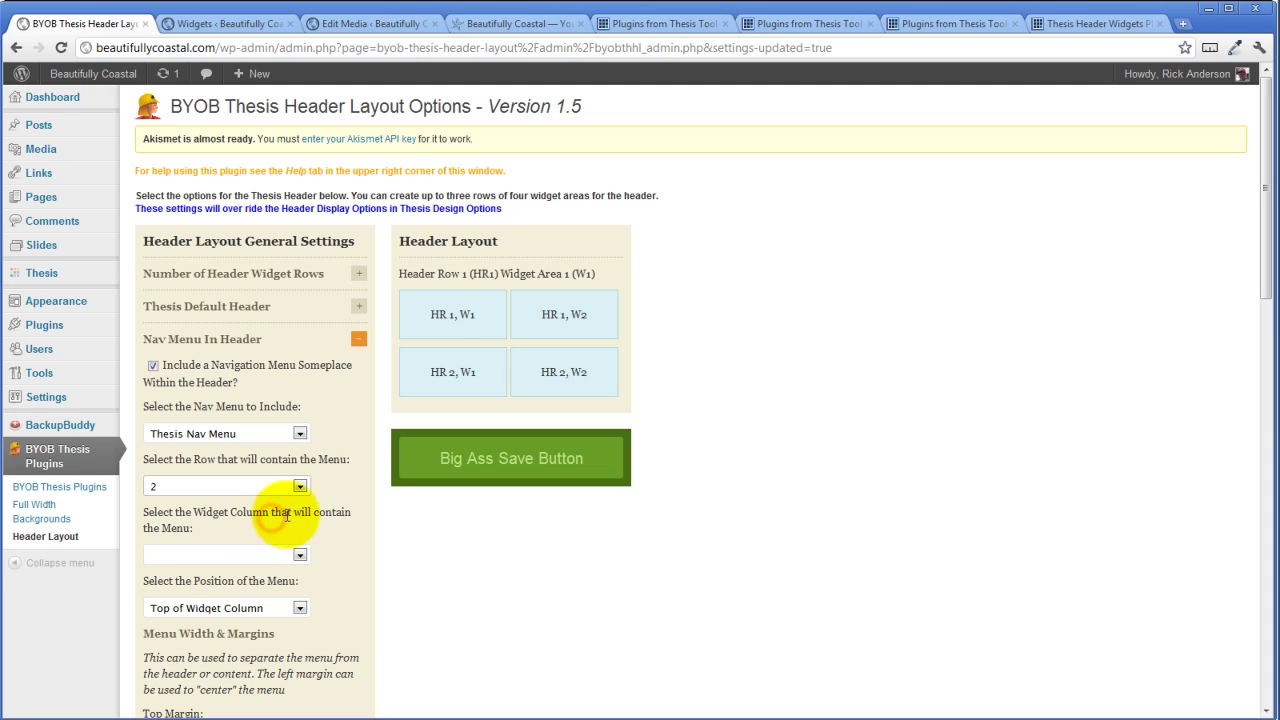
click(300, 554)
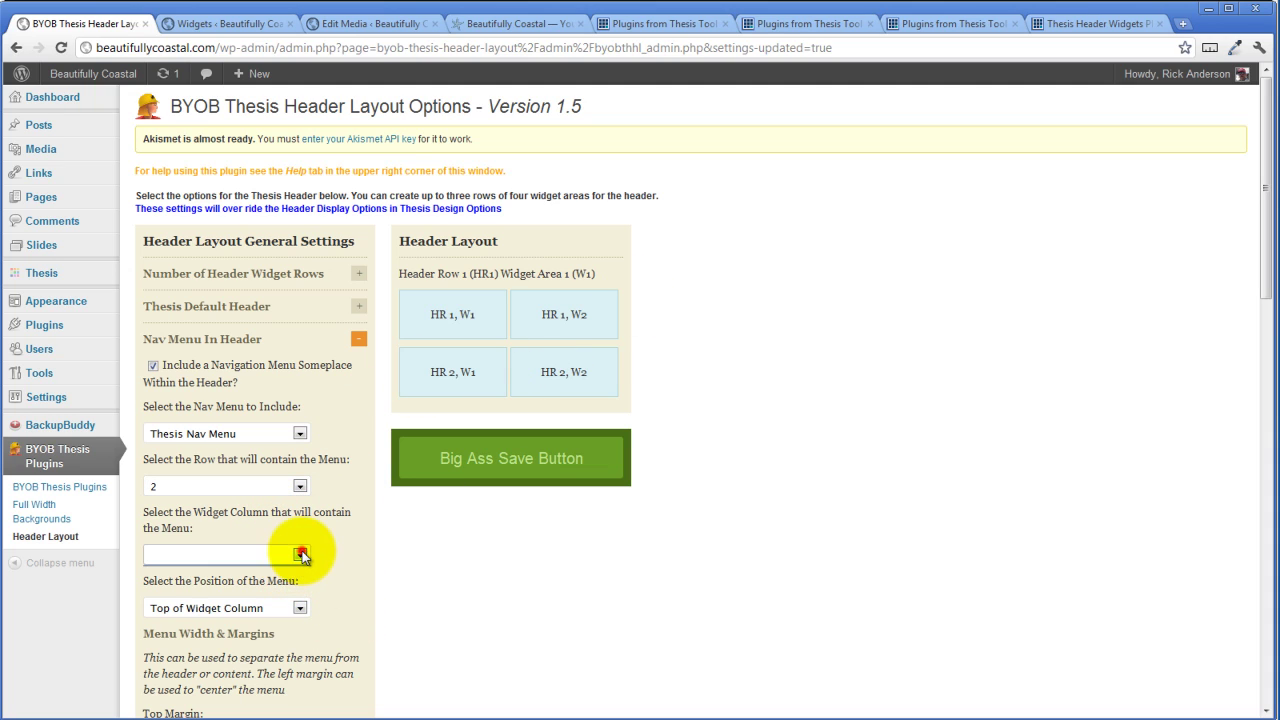
scroll(365, 501, down, 3)
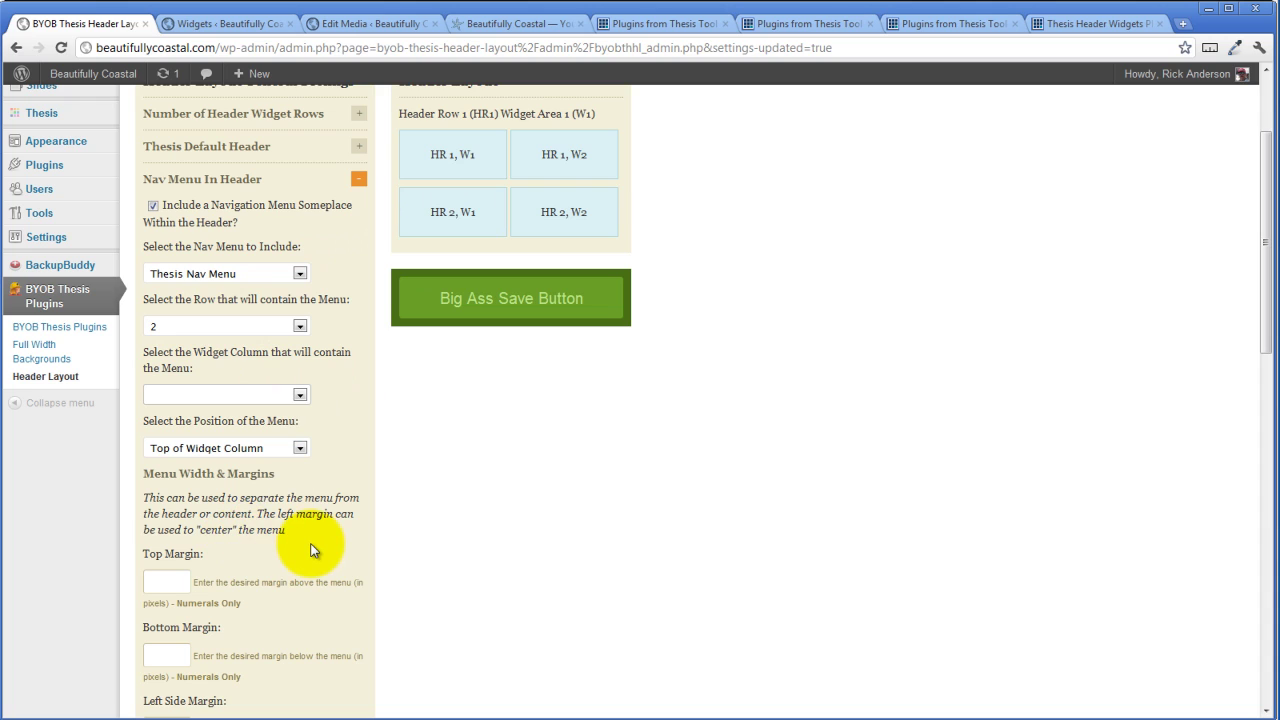
scroll(314, 546, down, 4)
scroll(312, 548, down, 3)
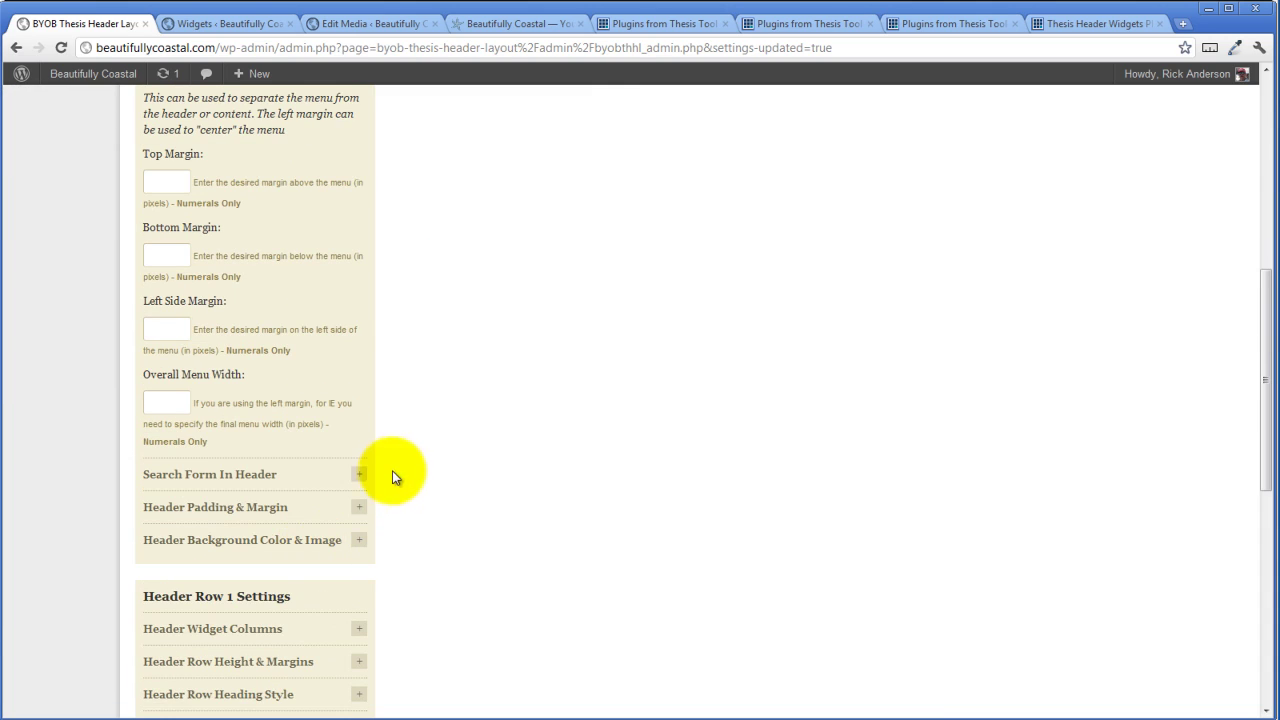
- Set the Search Form In Header row to 2 and save the layout
click(357, 475)
scroll(340, 406, down, 4)
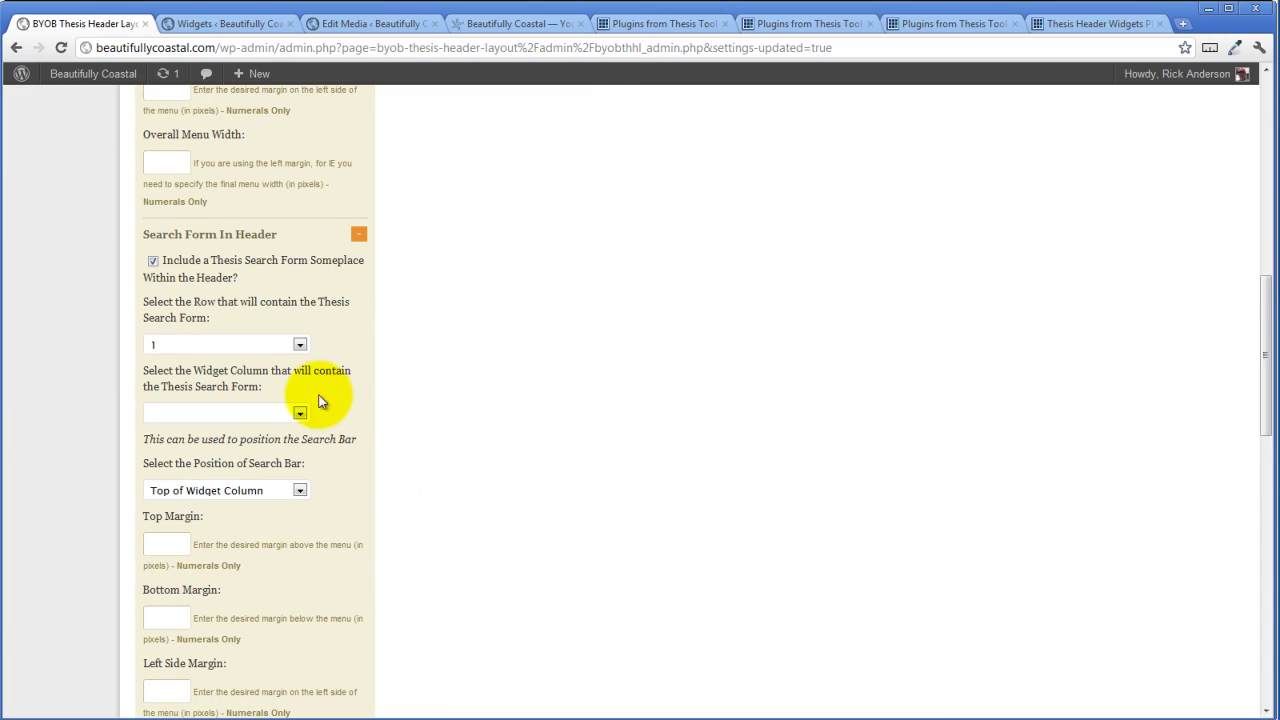
click(300, 344)
click(257, 374)
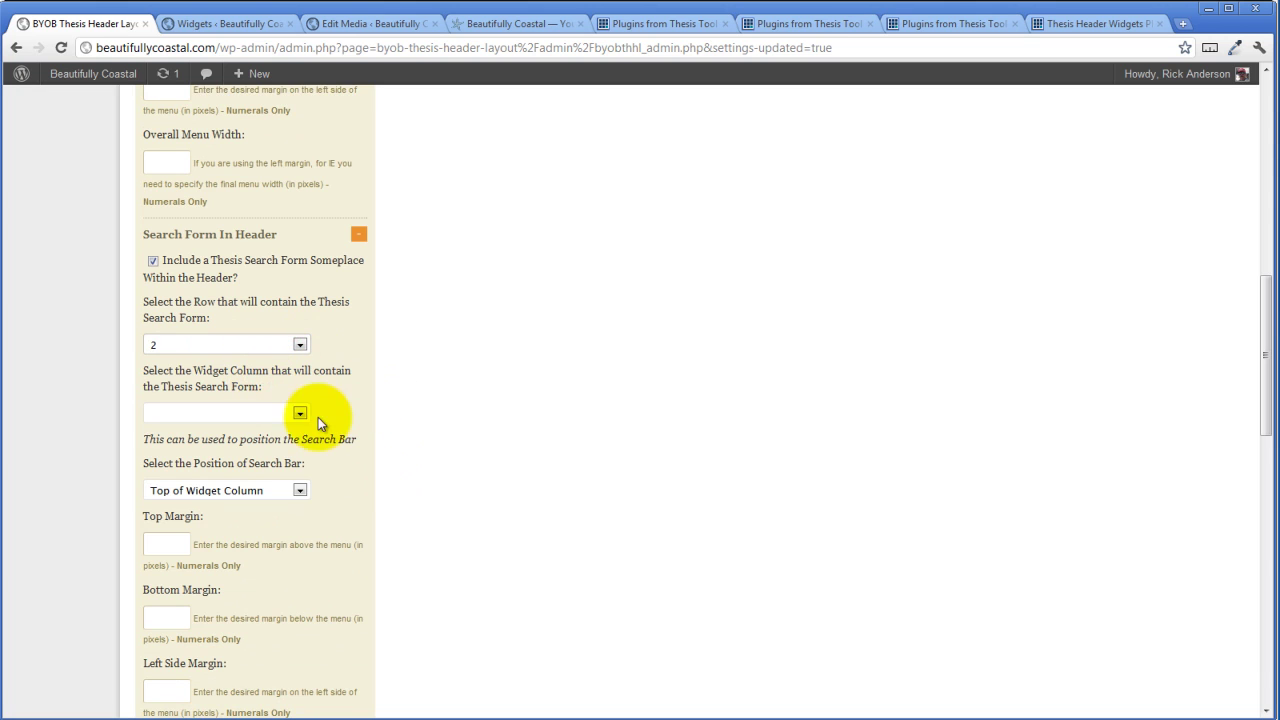
scroll(350, 464, up, 10)
click(530, 458)
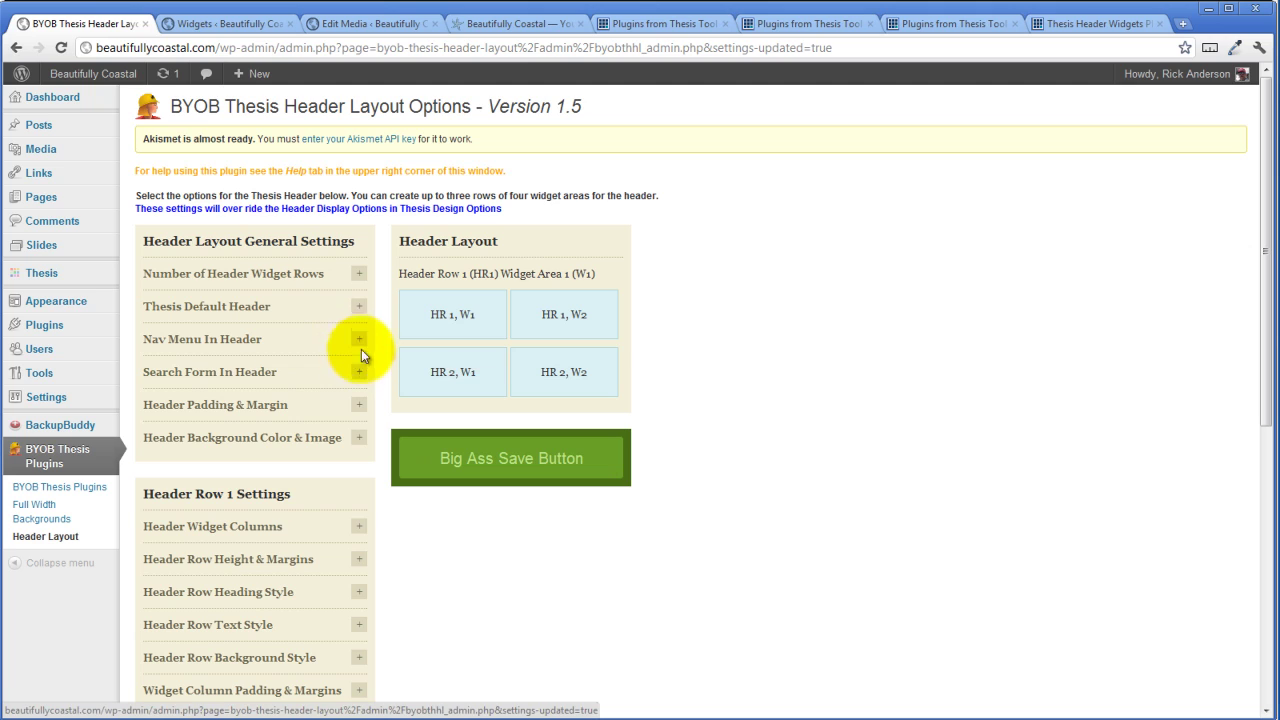
- Select Main as the header nav menu, keeping row 2, column 1, Top of Widget Column
click(358, 341)
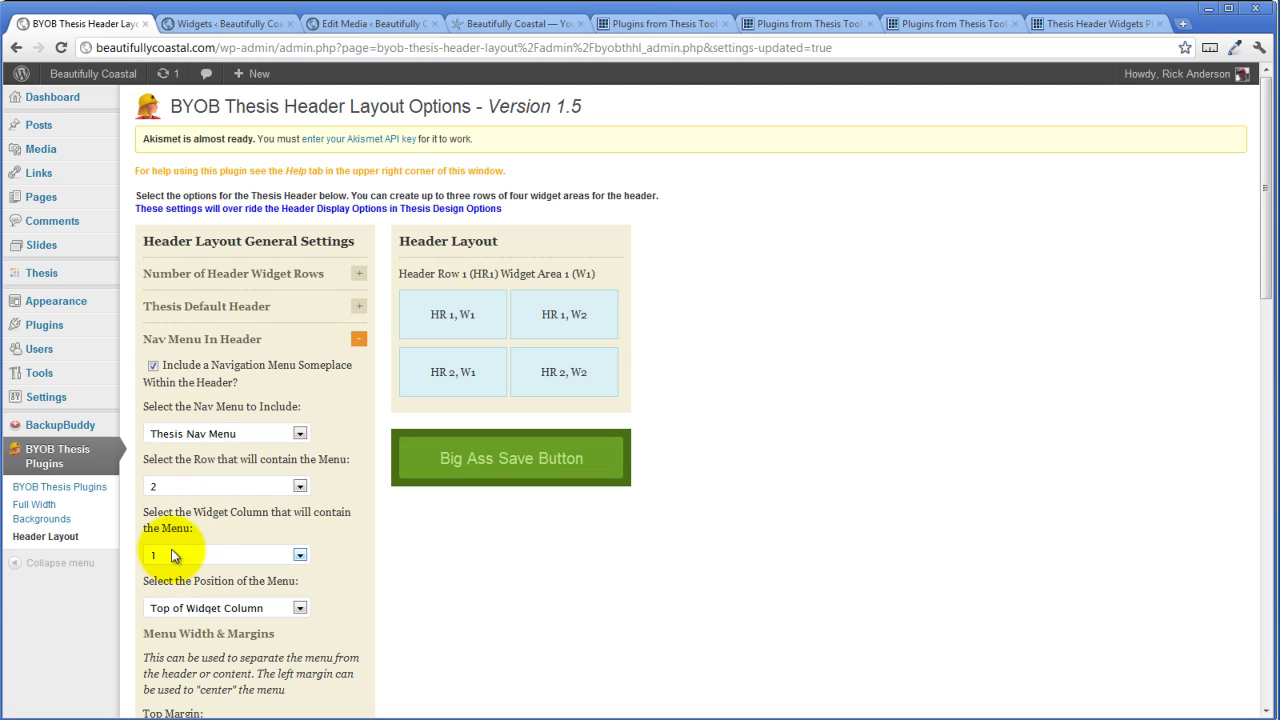
click(300, 435)
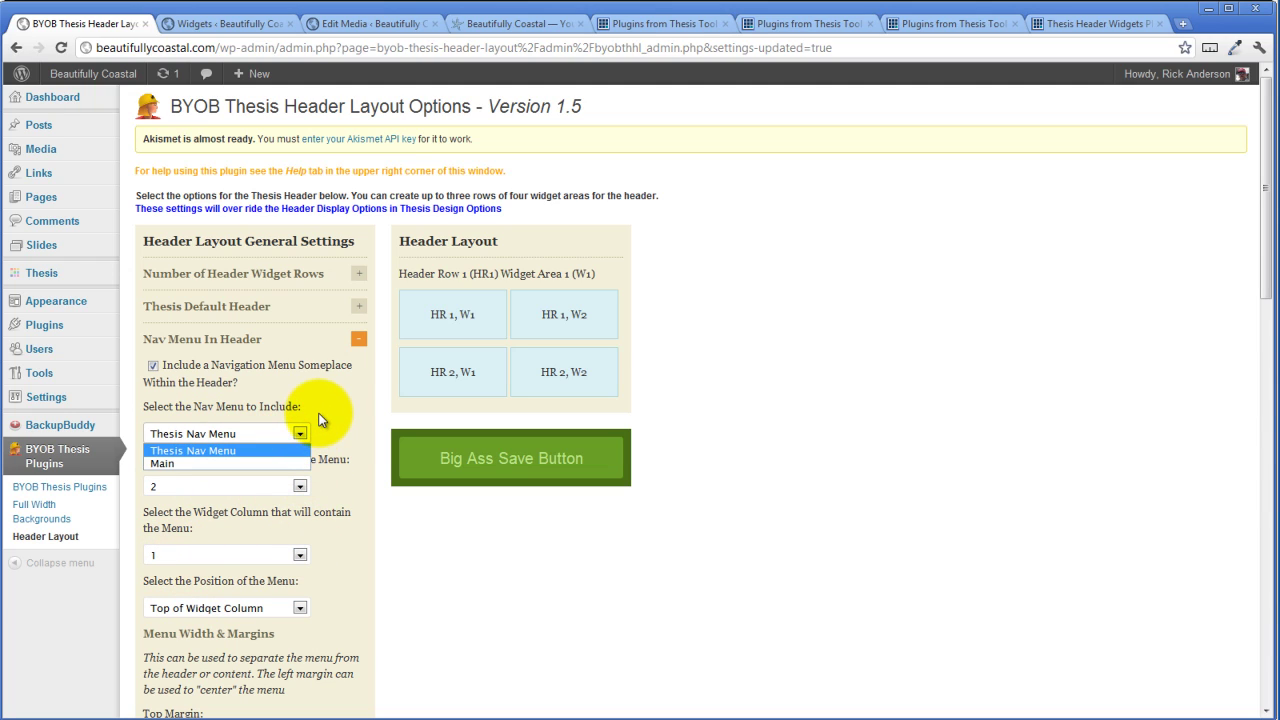
click(184, 466)
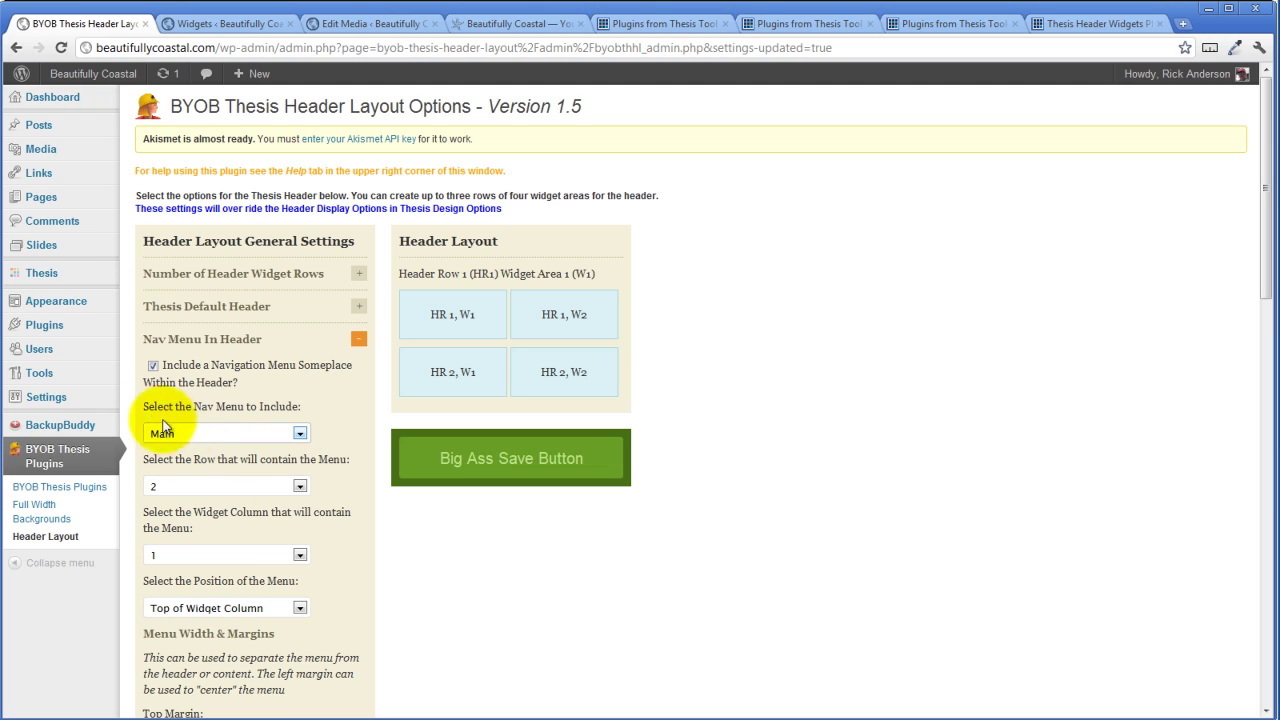
mouse_move(55, 300)
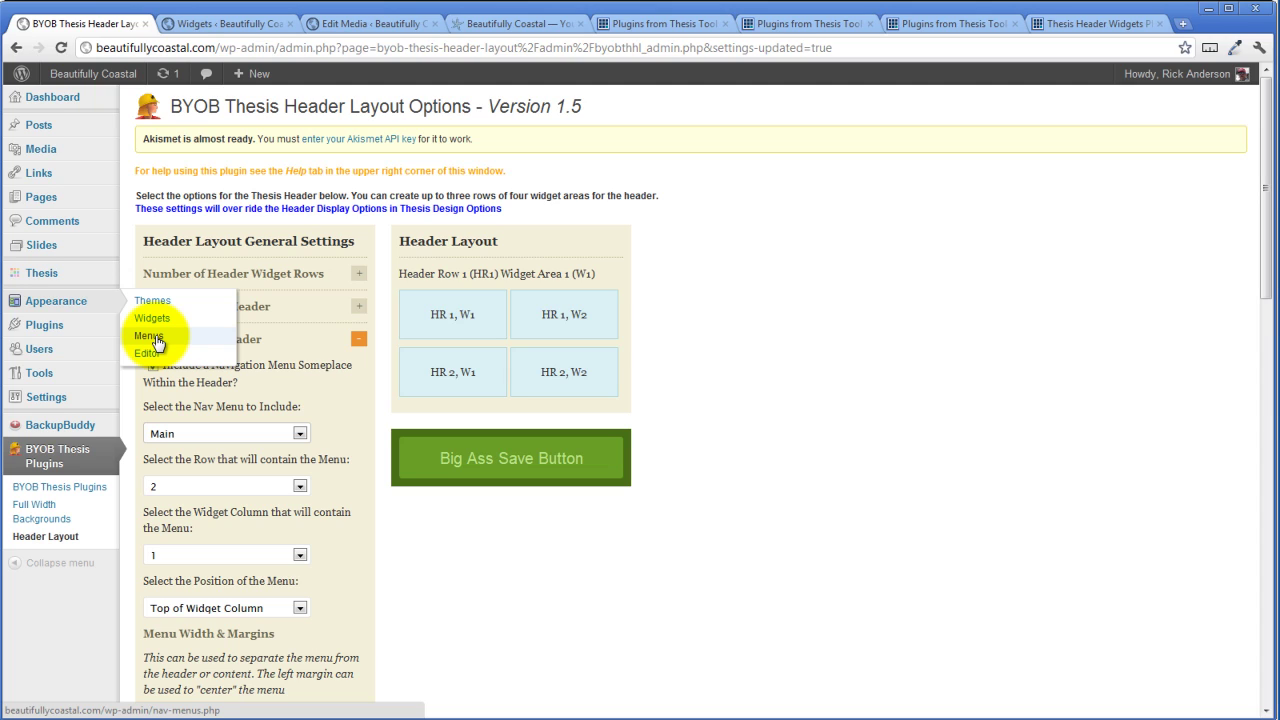
click(301, 433)
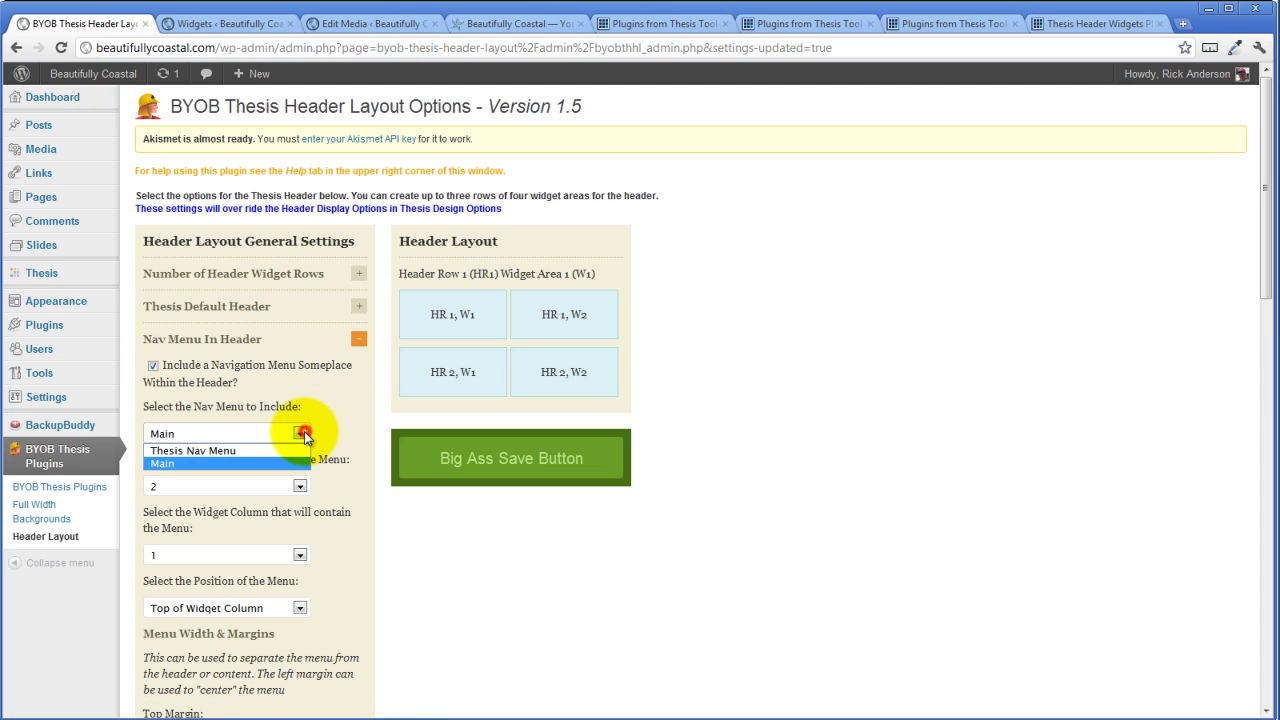
click(225, 462)
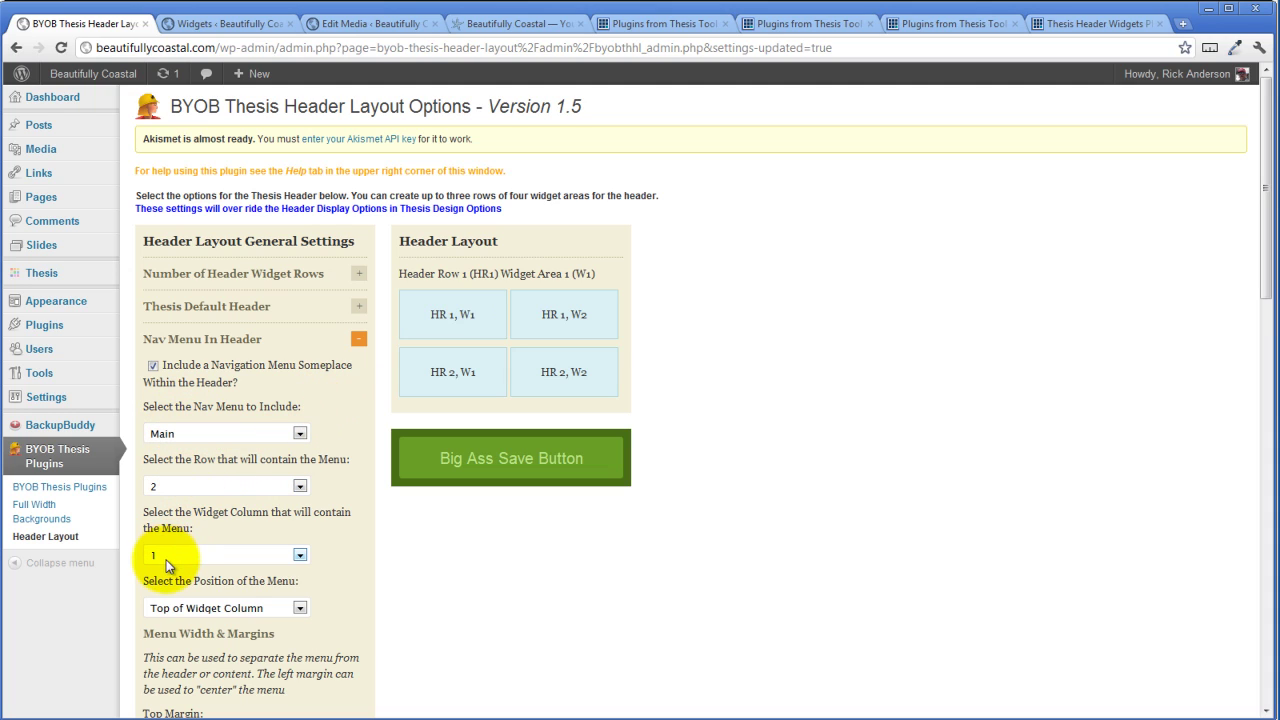
click(300, 607)
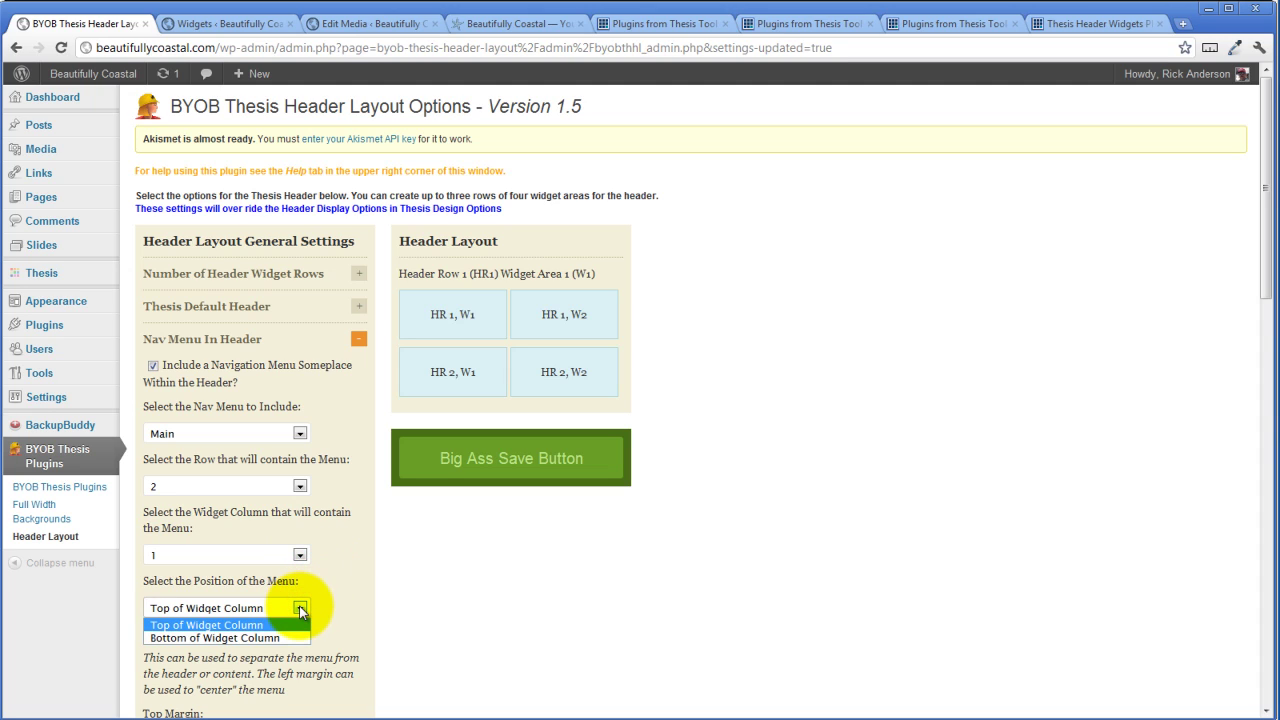
click(300, 610)
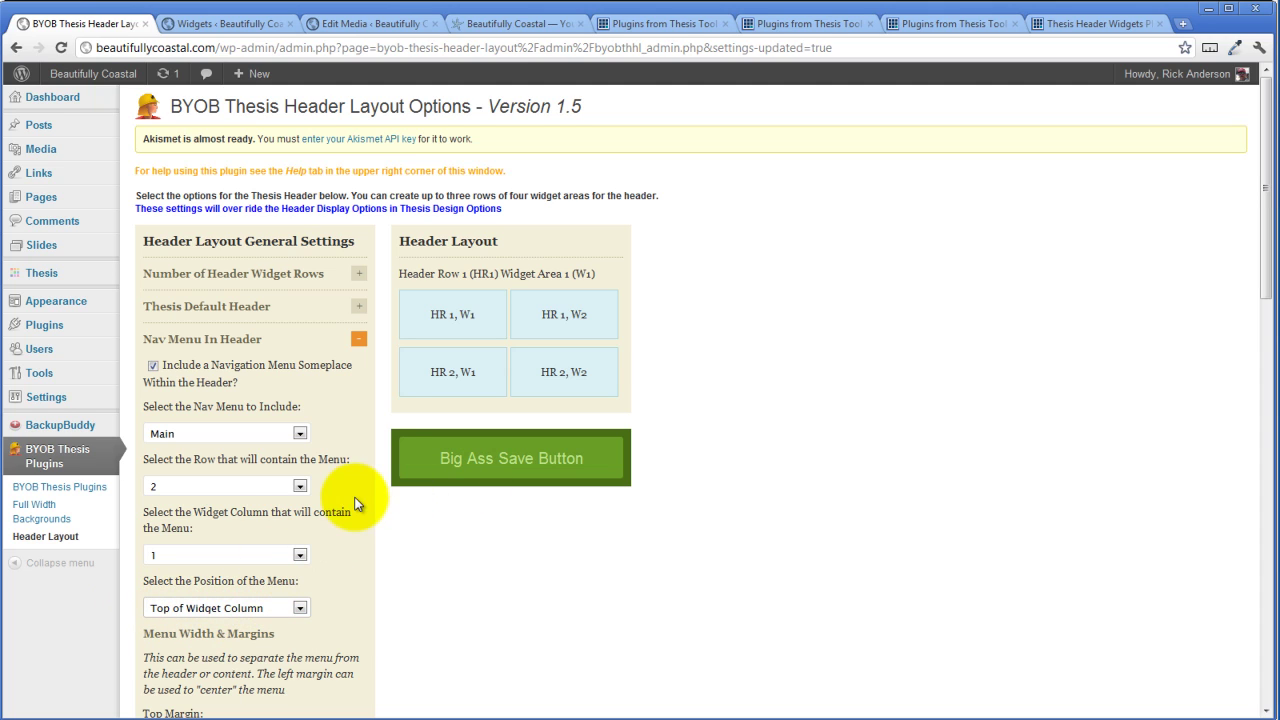
- Set the search form's widget column to 2 and save the header layout
scroll(374, 446, down, 5)
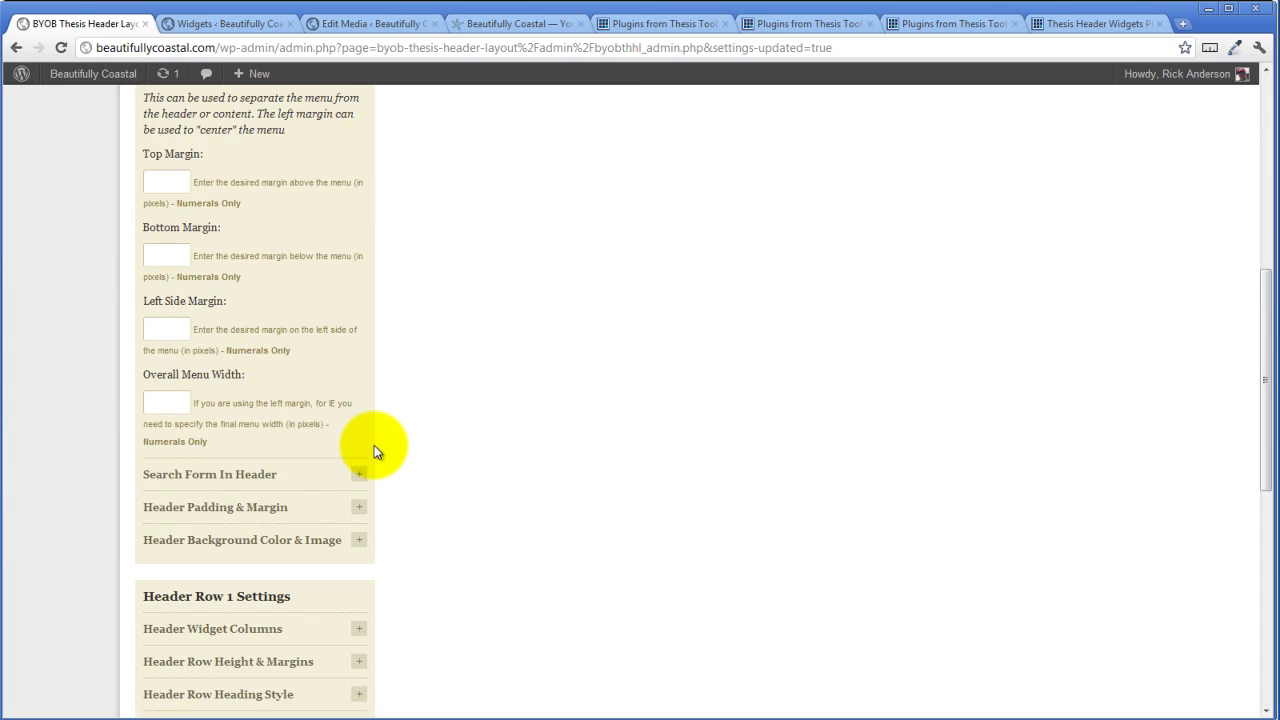
click(359, 476)
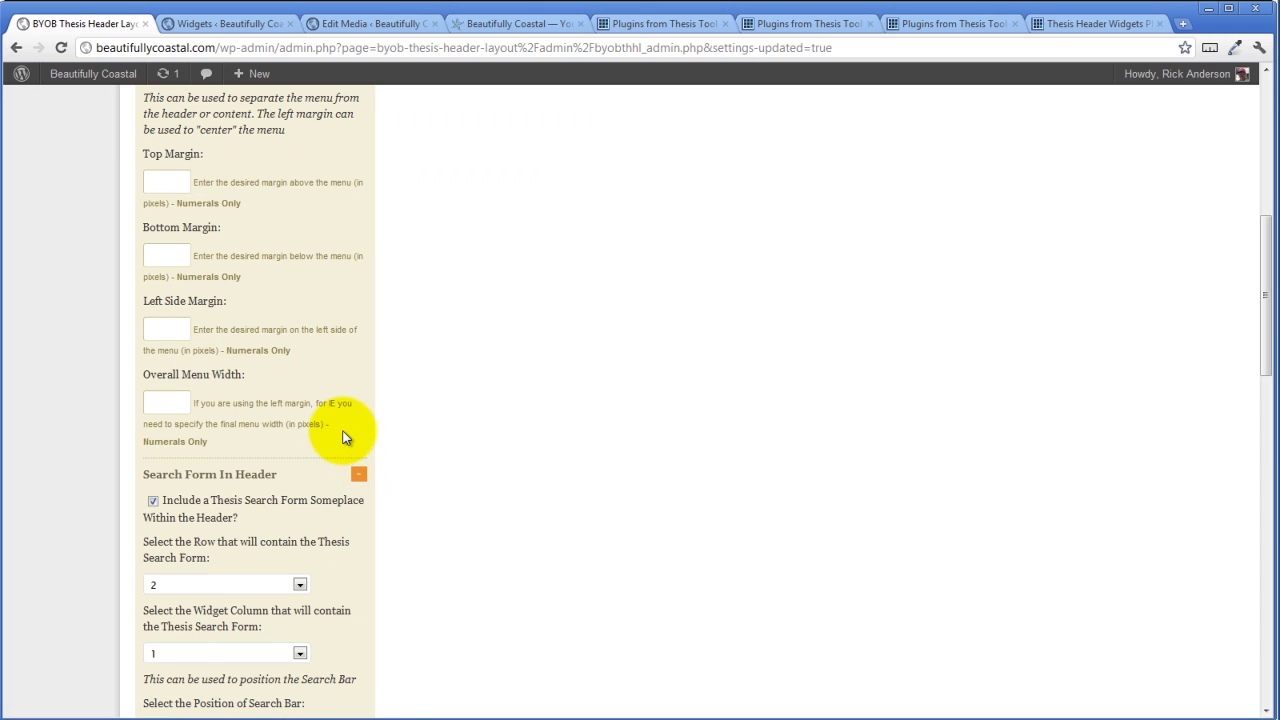
scroll(341, 411, down, 2)
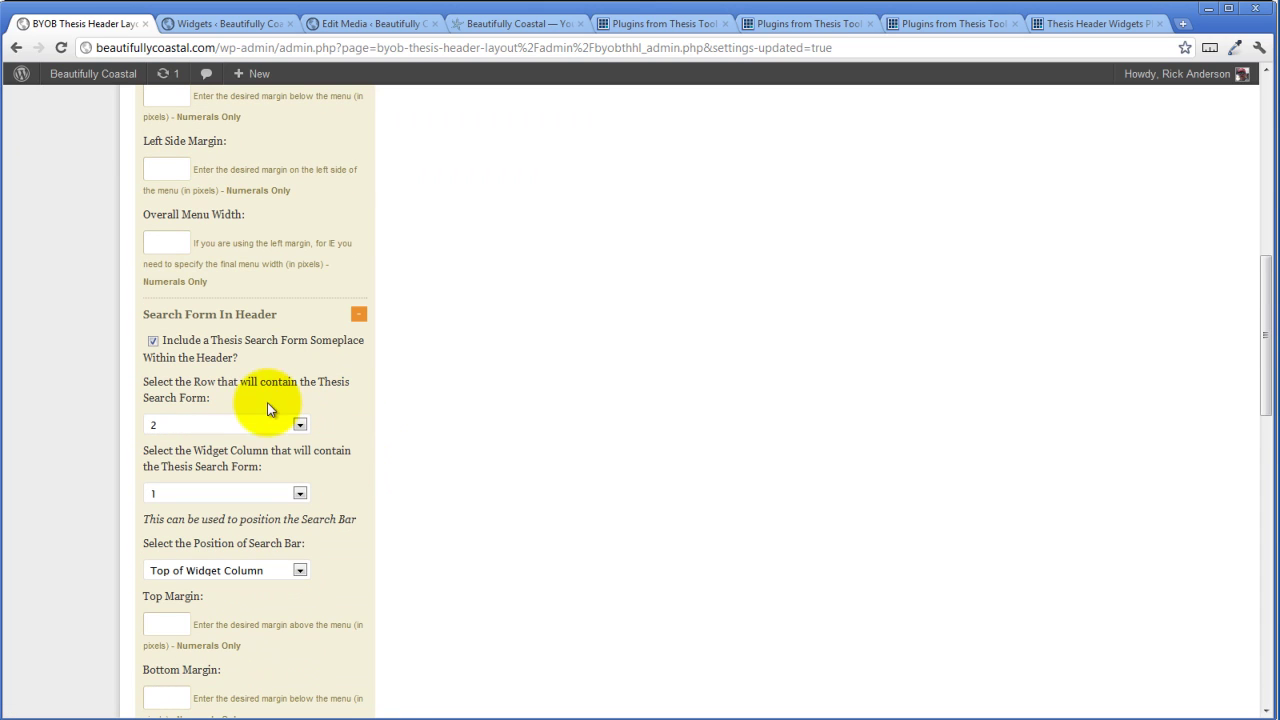
click(299, 493)
click(248, 517)
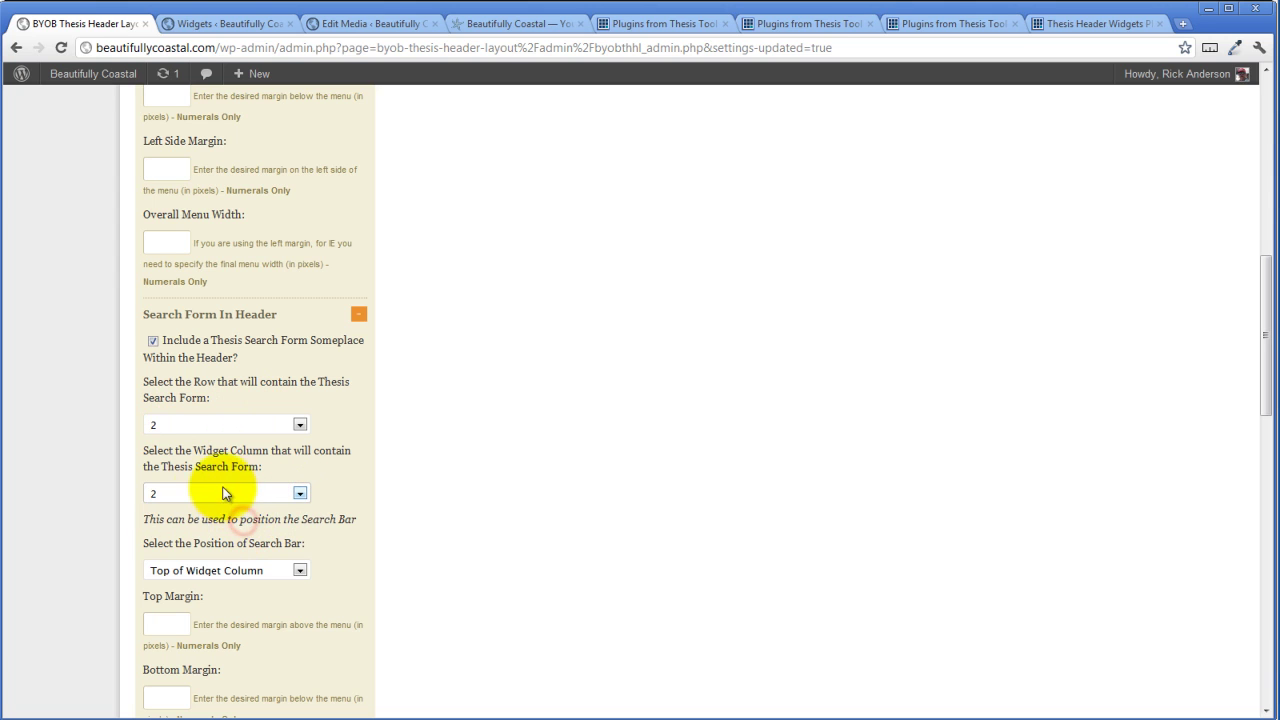
scroll(270, 590, up, 8)
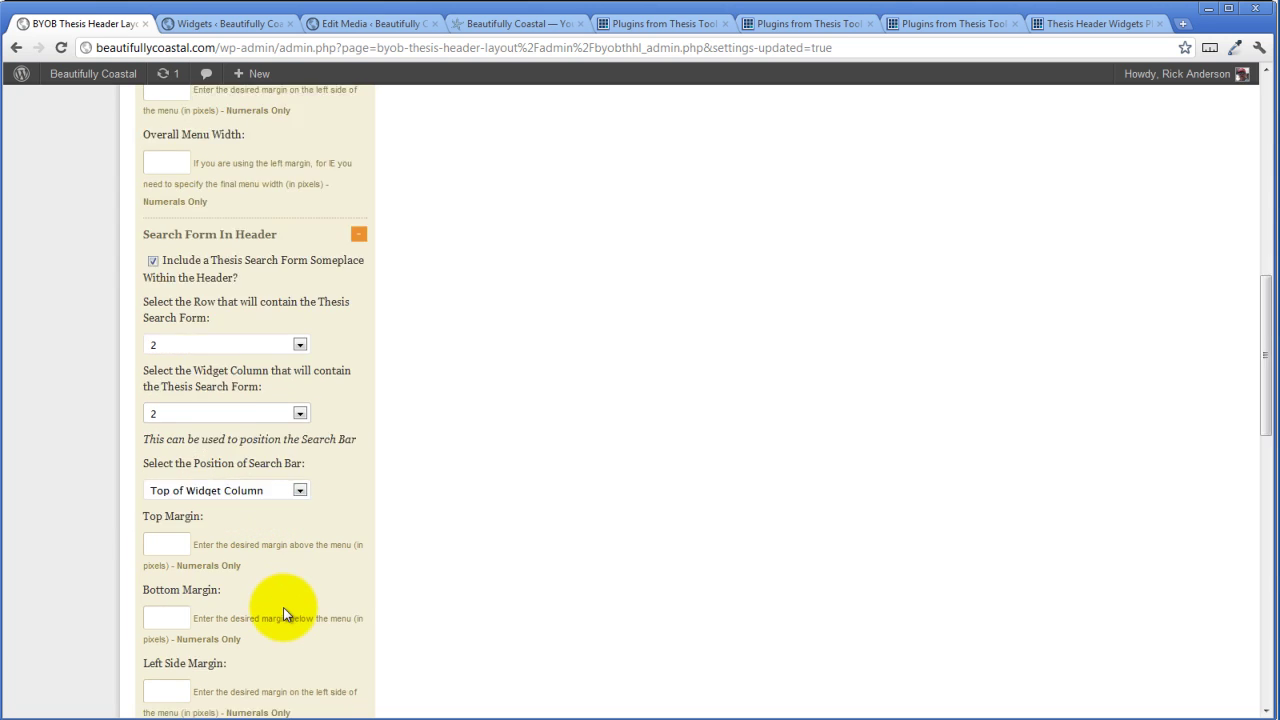
scroll(282, 605, up, 1)
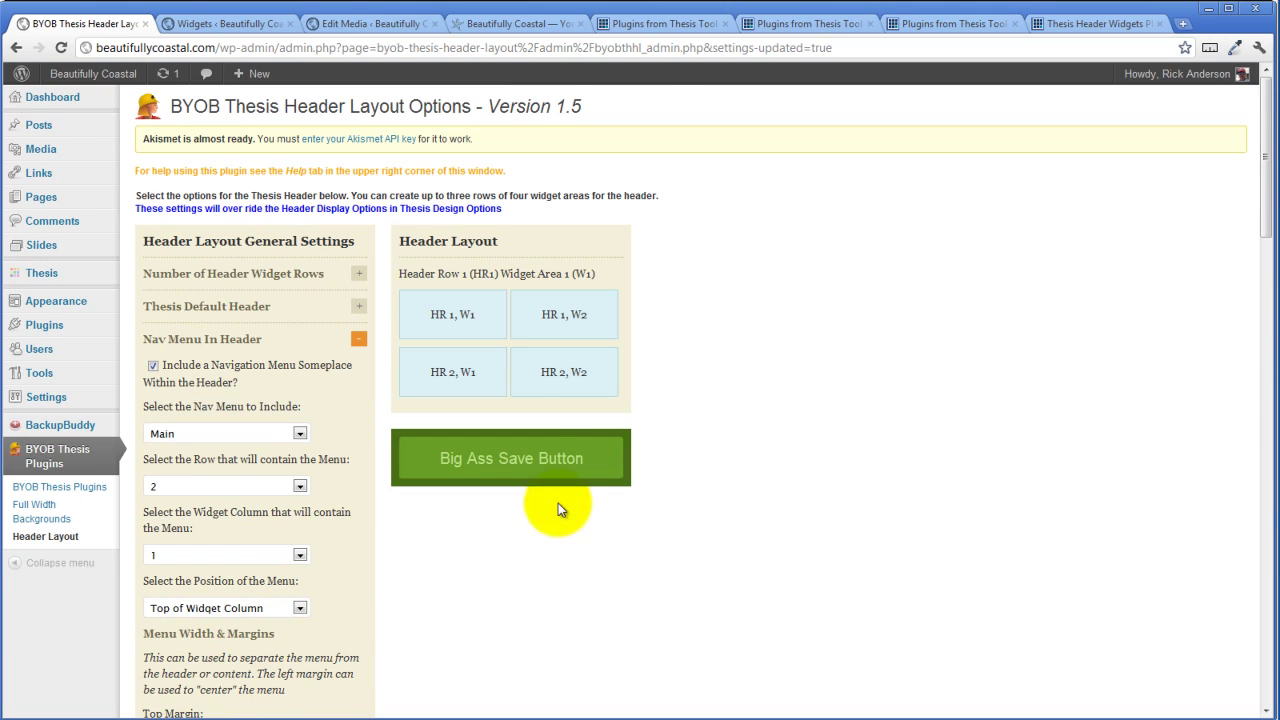
click(519, 465)
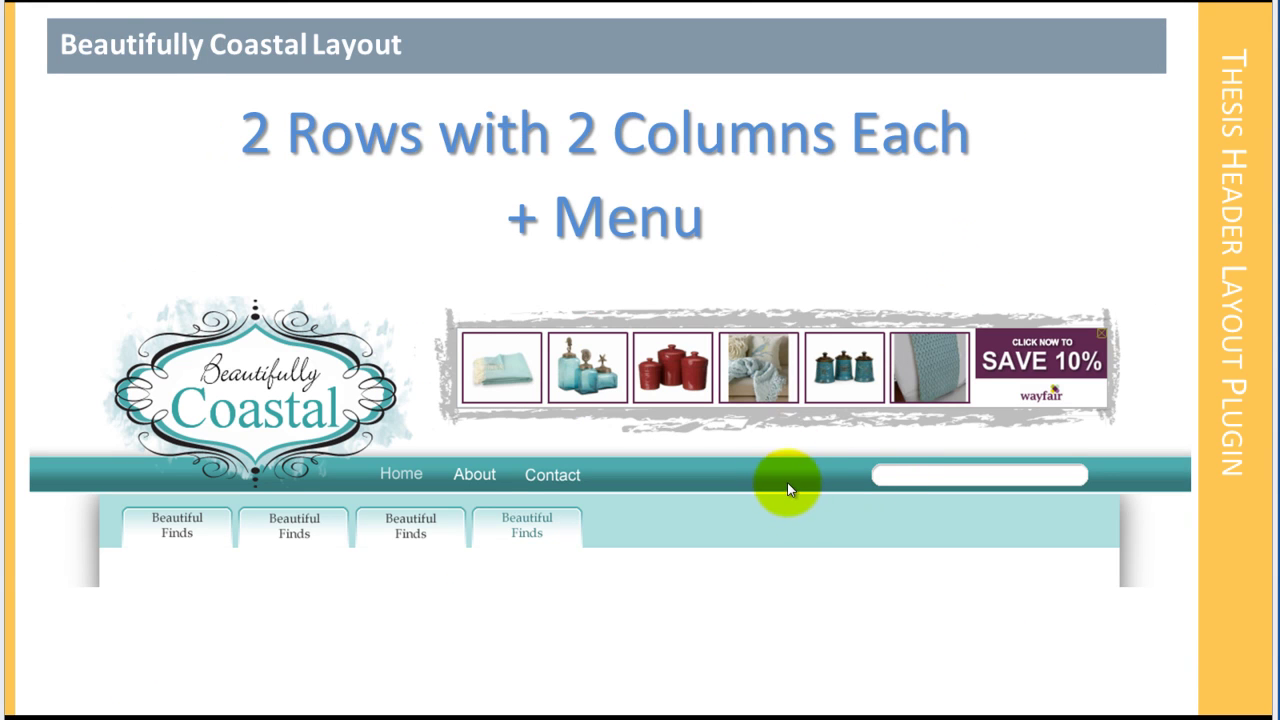
- Advance the slides to the Row 1 - 180 px tall slide
click(1094, 186)
click(1086, 180)
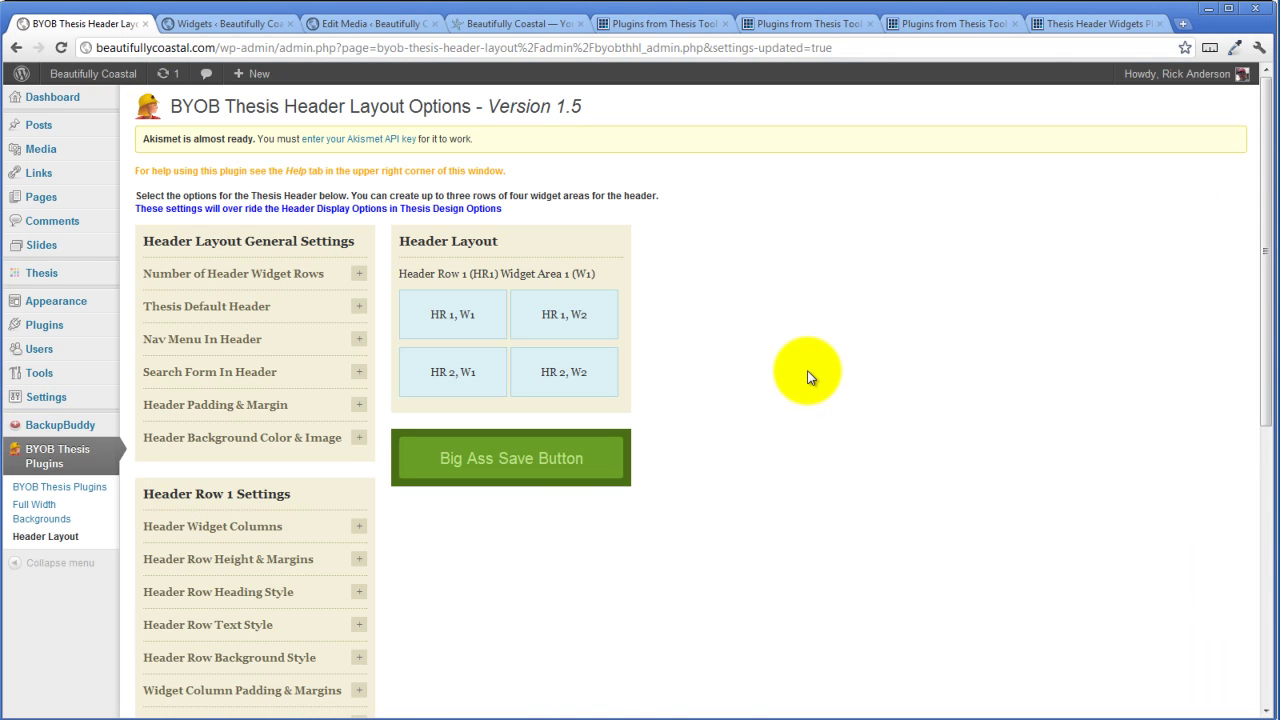
- Tick the option removing the widgets from Header Row 2's widget column 1
scroll(809, 372, down, 2)
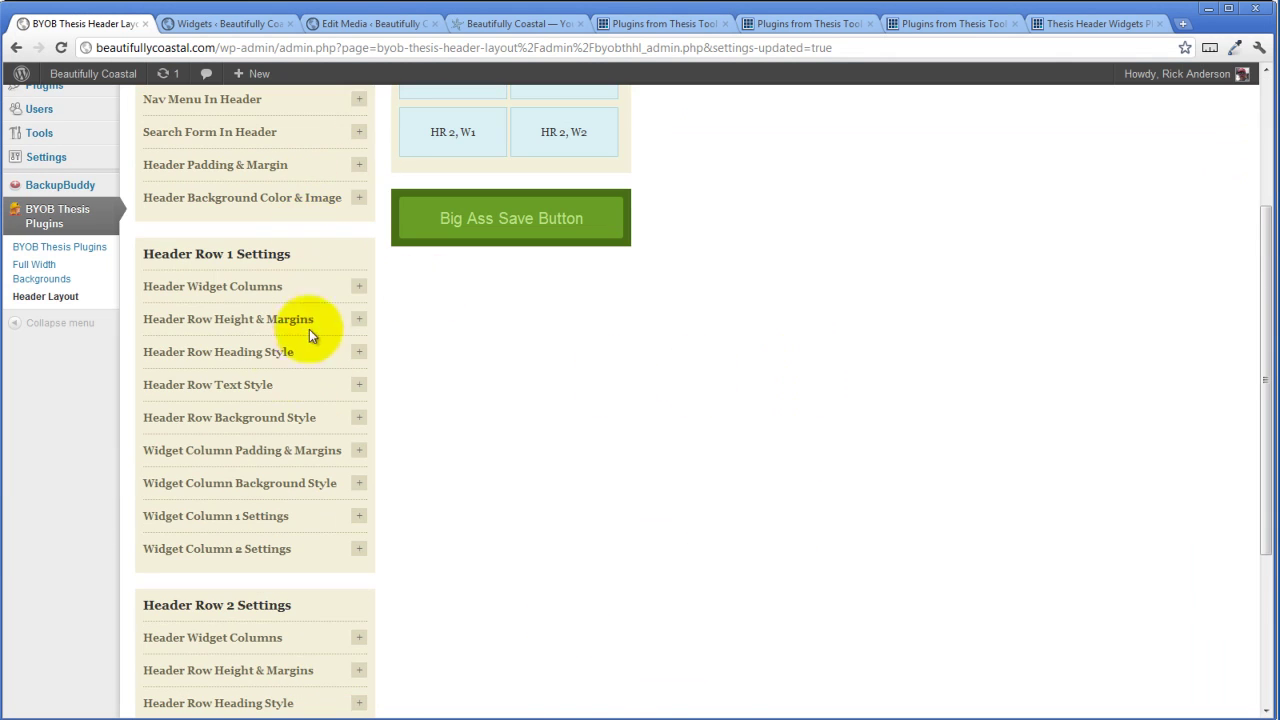
scroll(385, 377, down, 3)
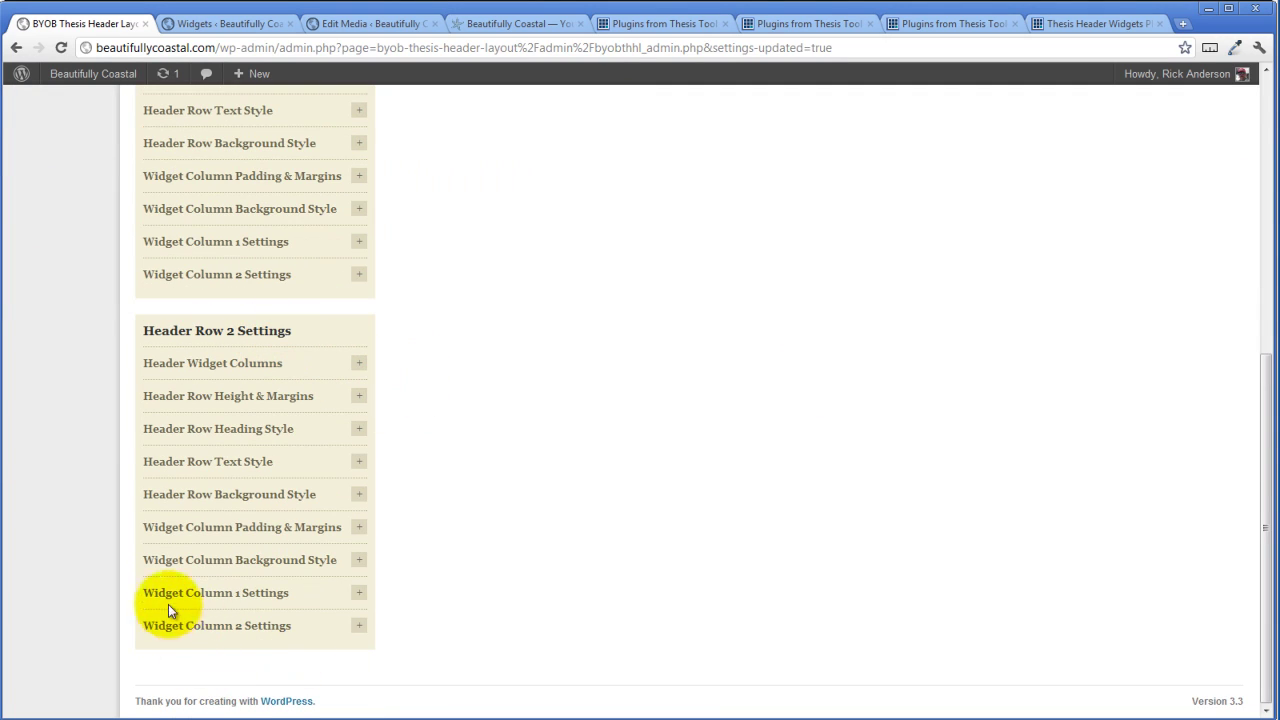
click(358, 593)
scroll(583, 505, down, 5)
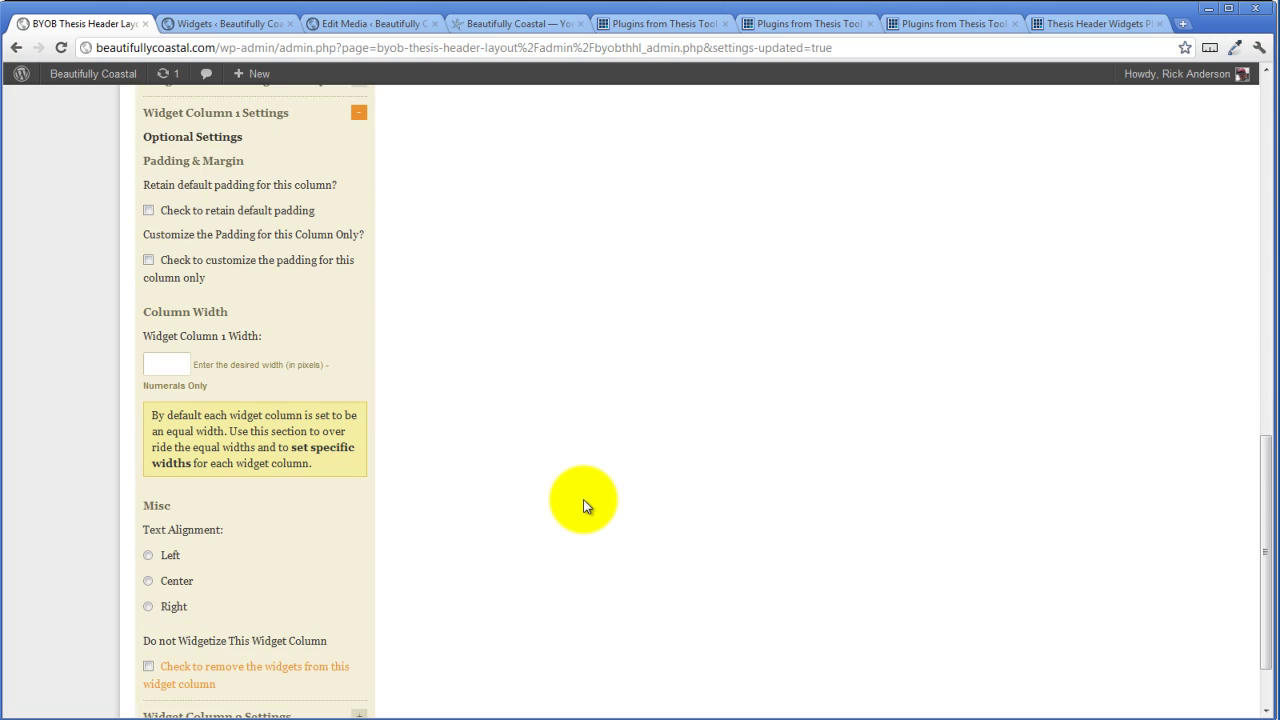
scroll(521, 571, down, 1)
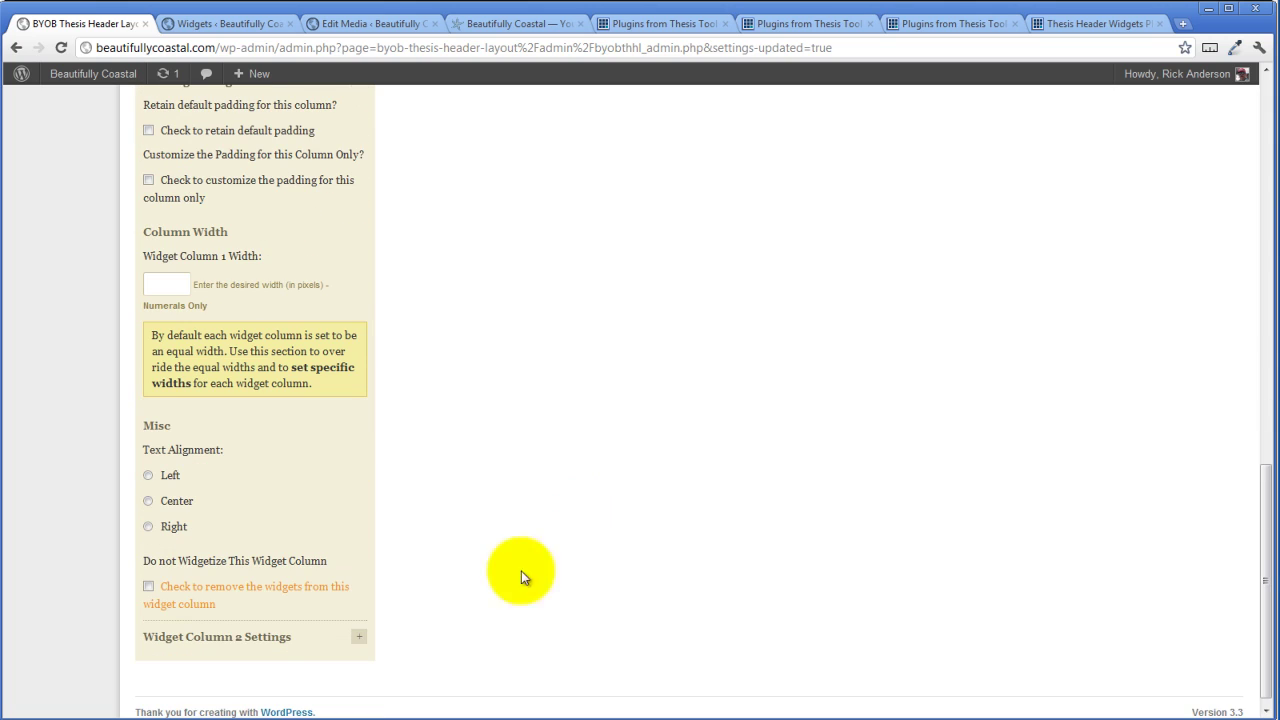
click(149, 588)
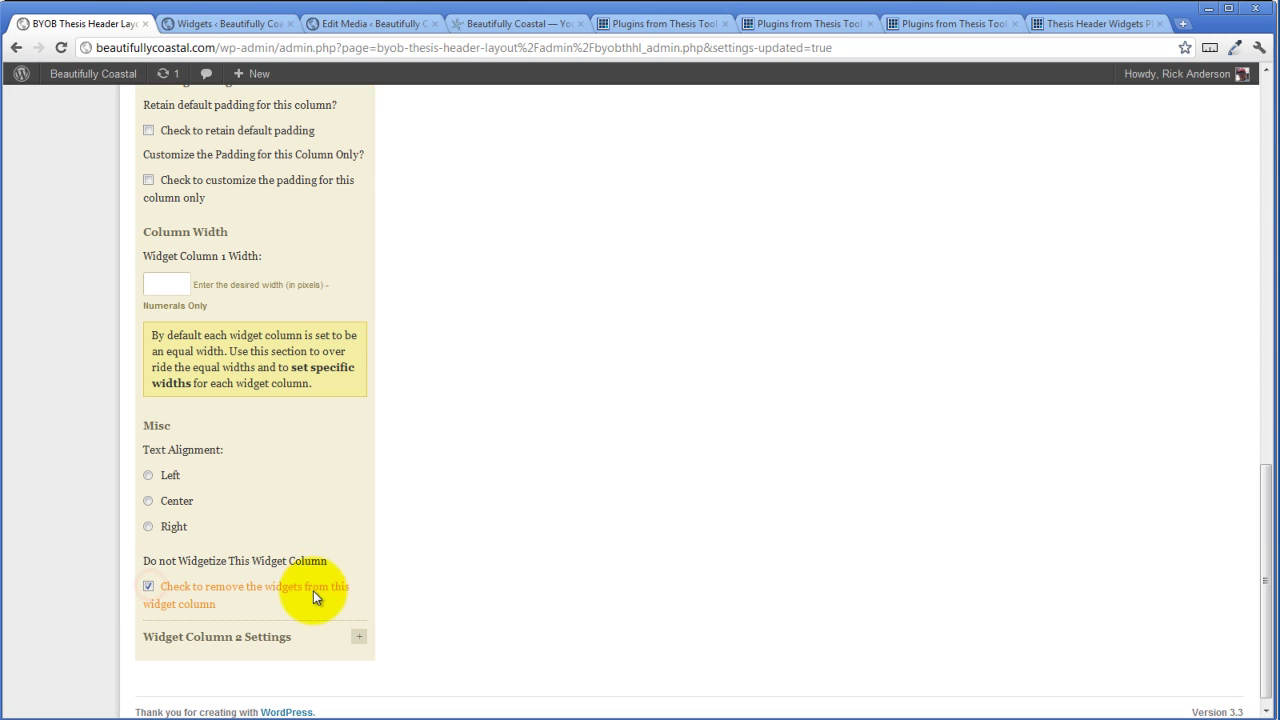
- Expand the Header Row 2 widget column 2 settings
click(359, 637)
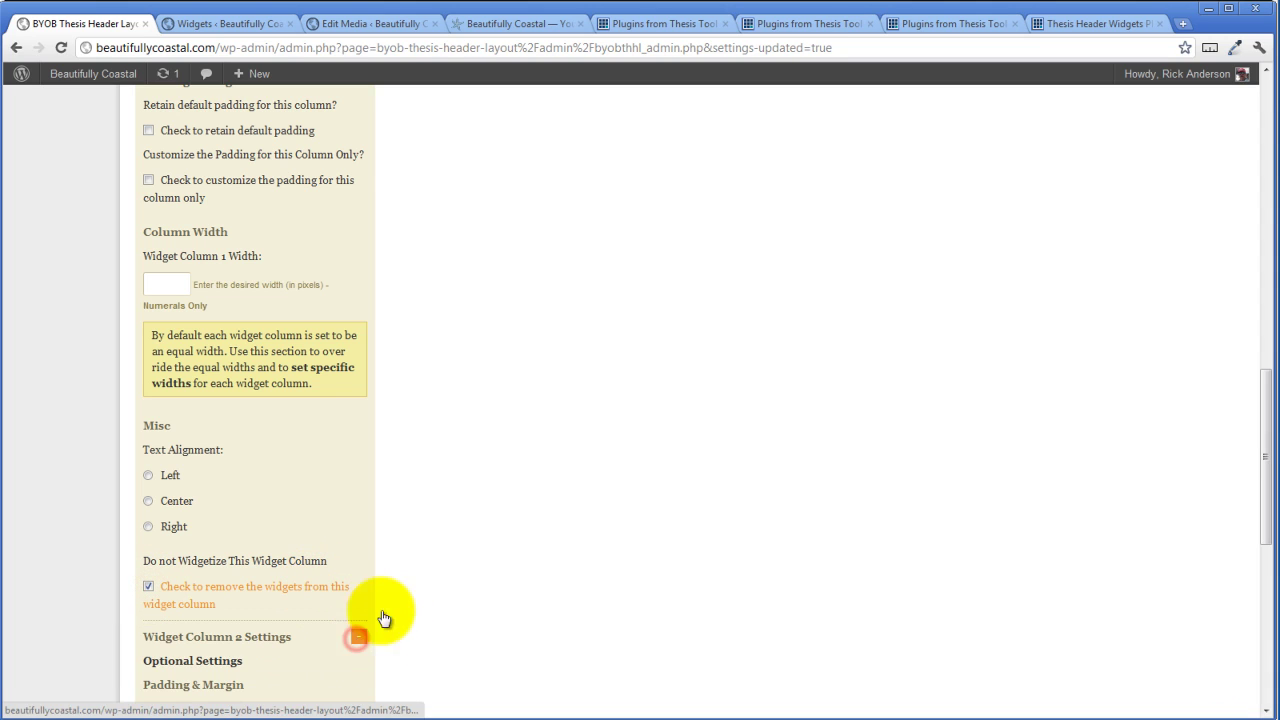
scroll(405, 500, down, 2)
scroll(406, 484, down, 5)
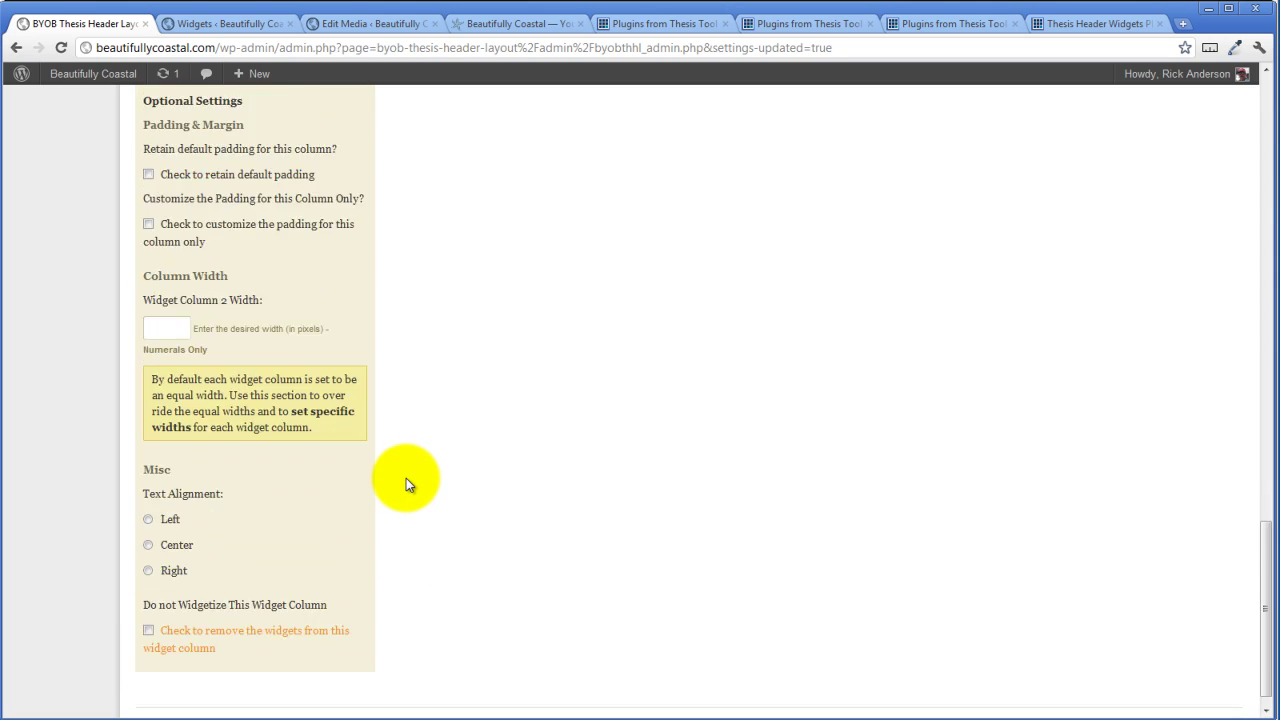